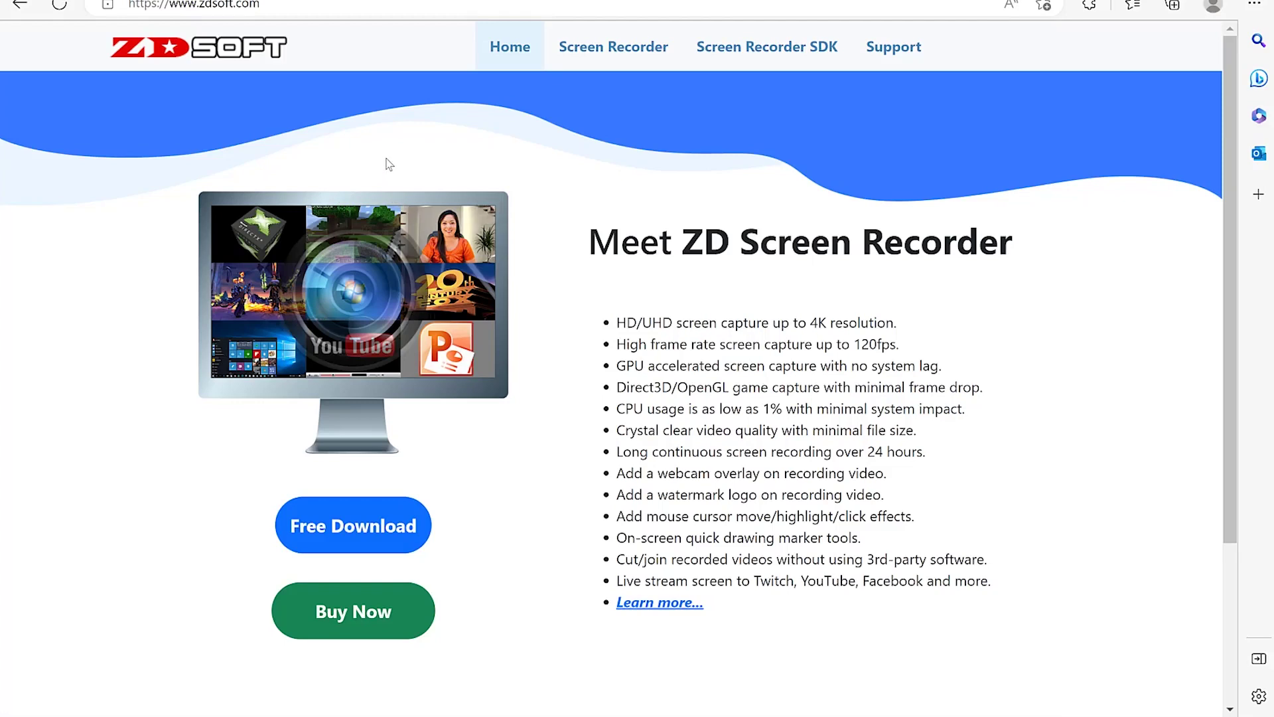
left_click(309, 10)
left_click(22, 659)
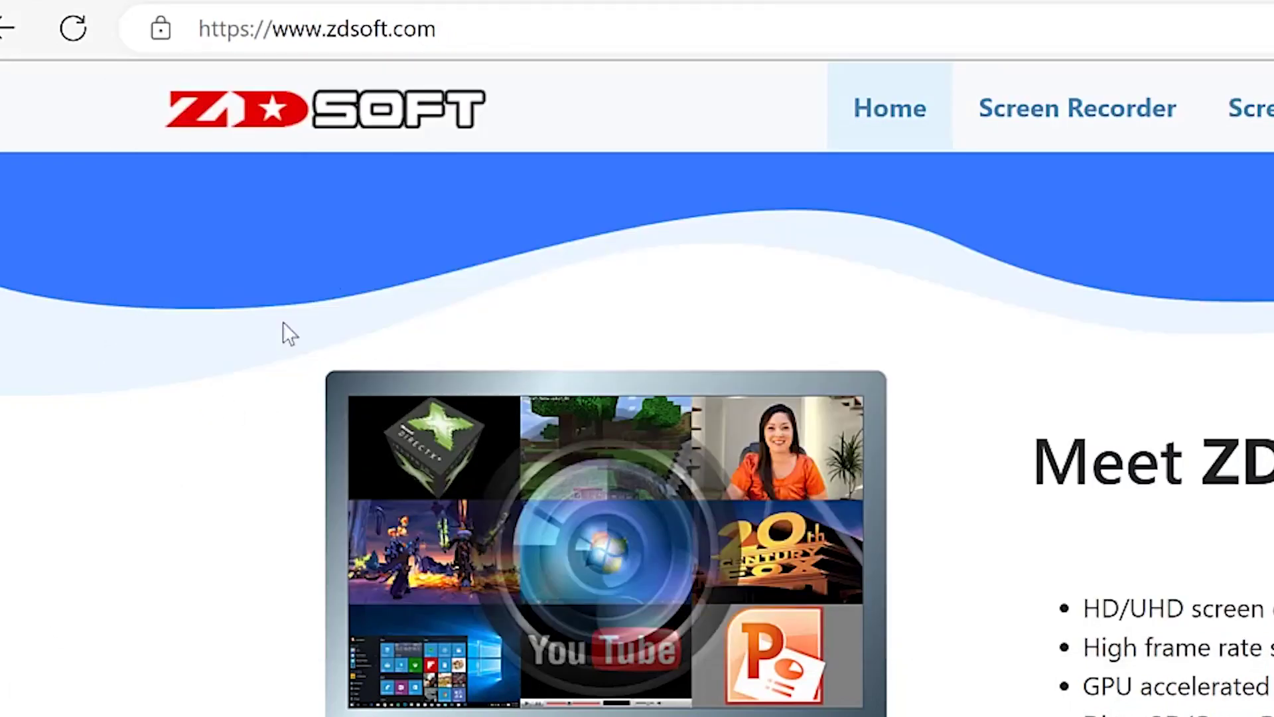
left_click(406, 26)
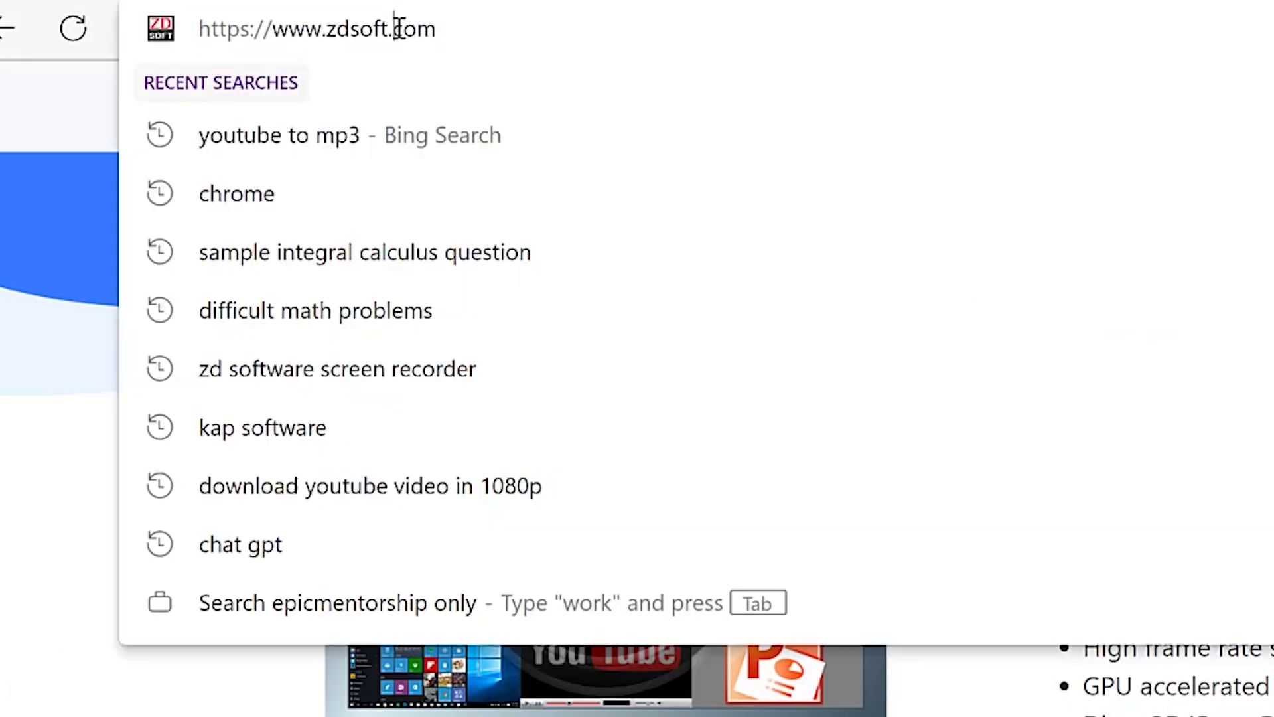
left_click(398, 29)
left_click(67, 207)
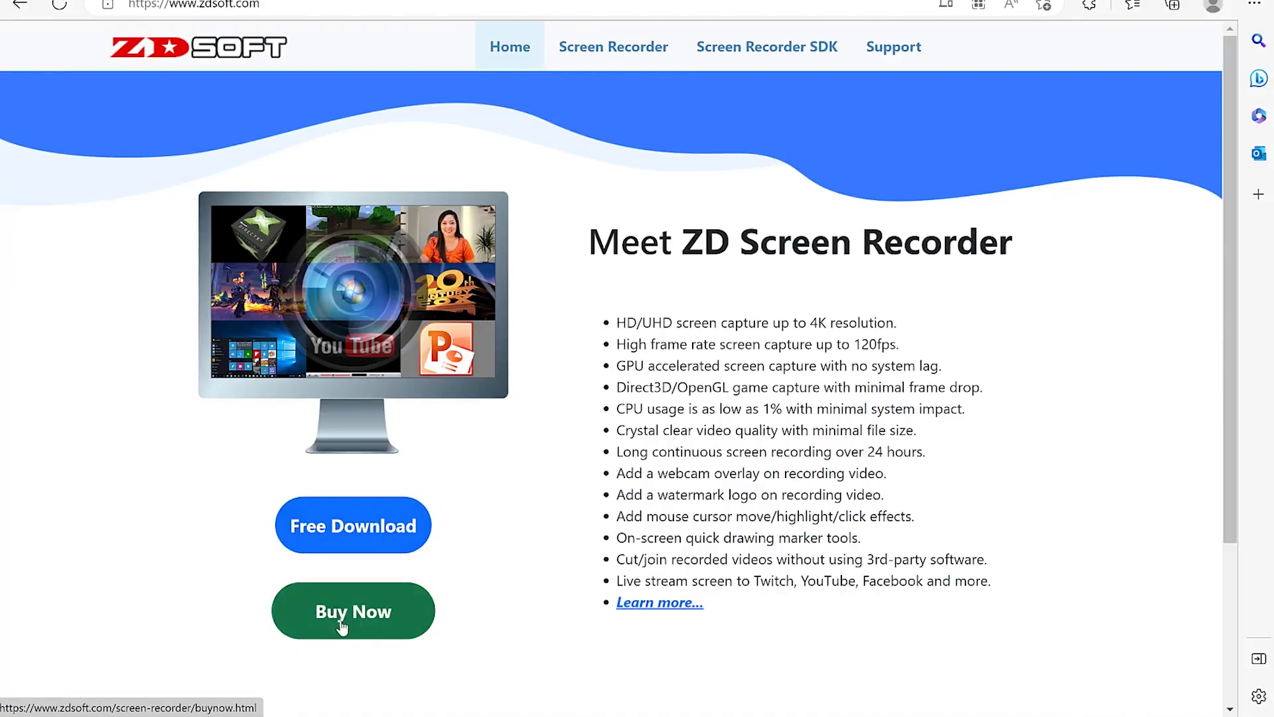
Open the purchase page for ZD Screen Recorder and compare the trial, 1-PC and 2-PC license options
left_click(379, 632)
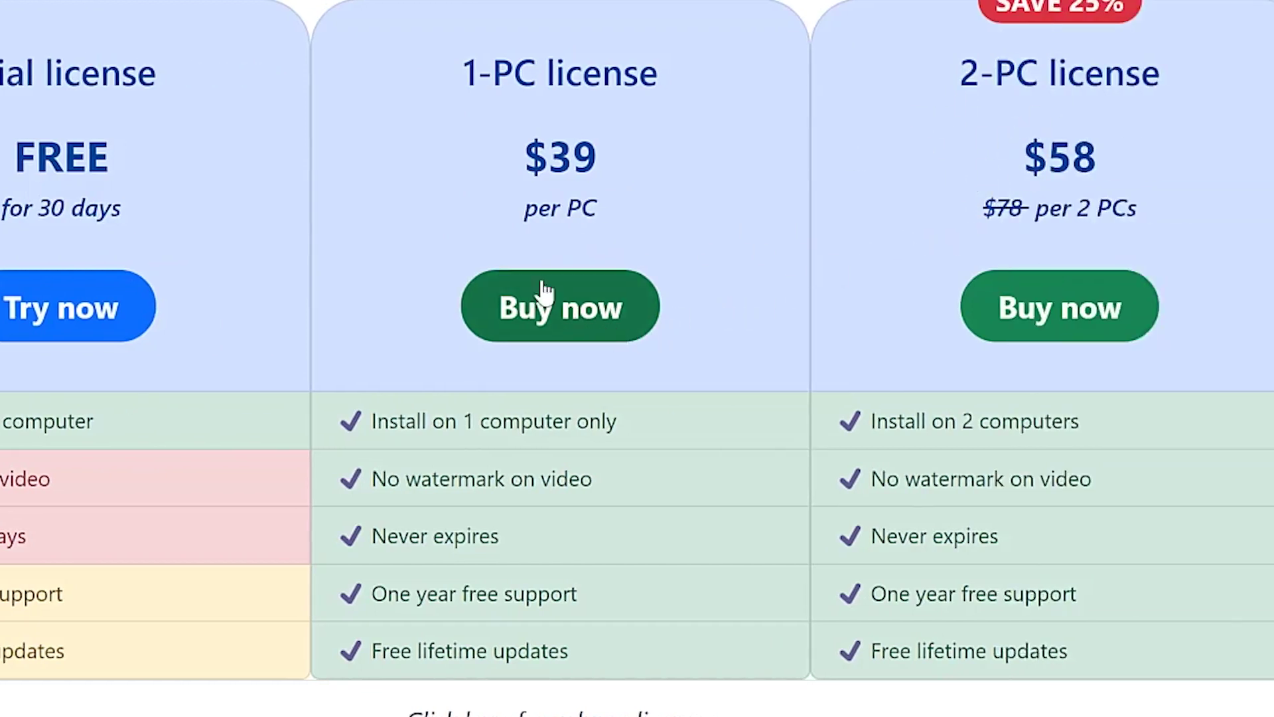
scroll(276, 449, "down", 4)
scroll(250, 428, "up", 4)
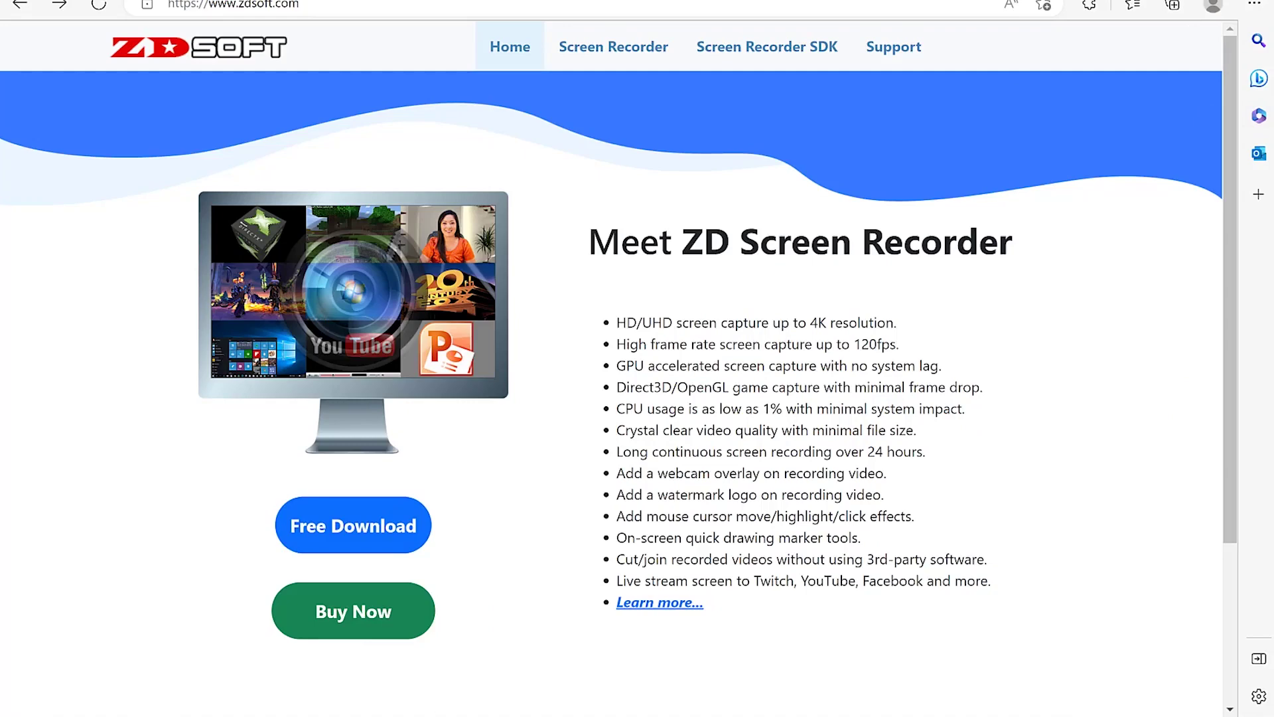
Launch Screen Recorder and frame a capture region of about 3474 × 1929 pixels over the web page, keeping the recorder controls reachable
key("super")
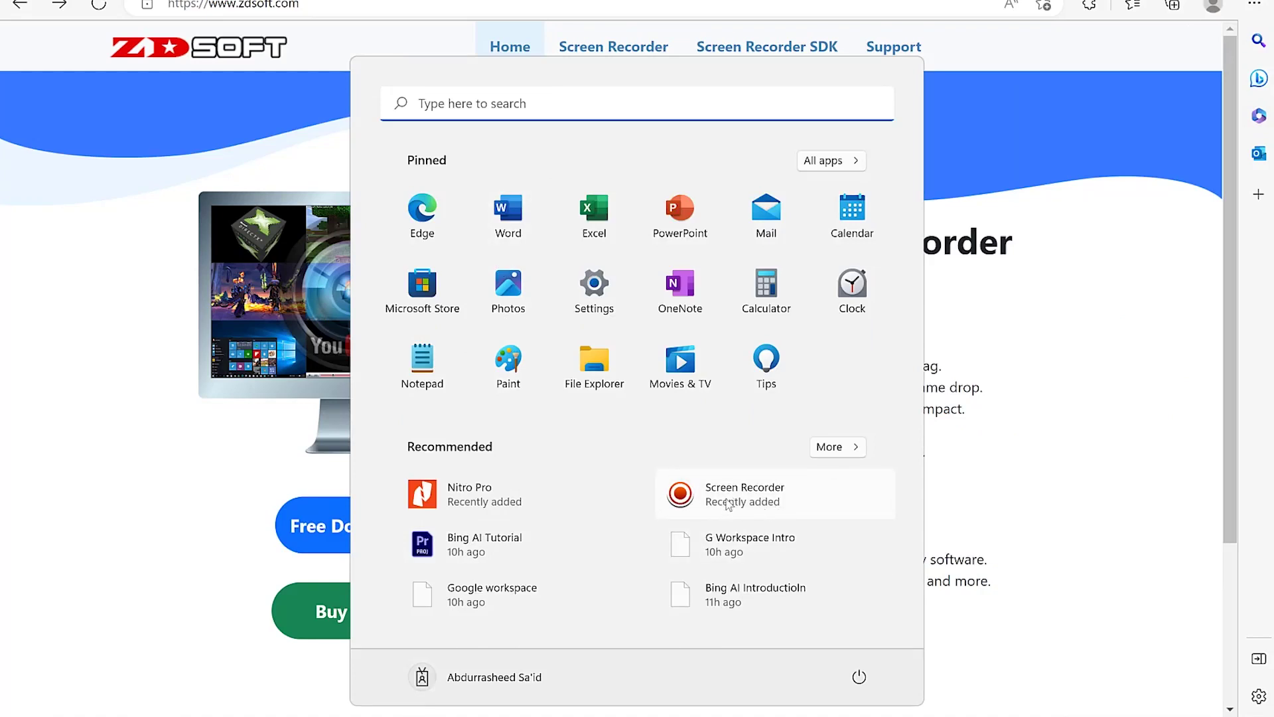
key("super")
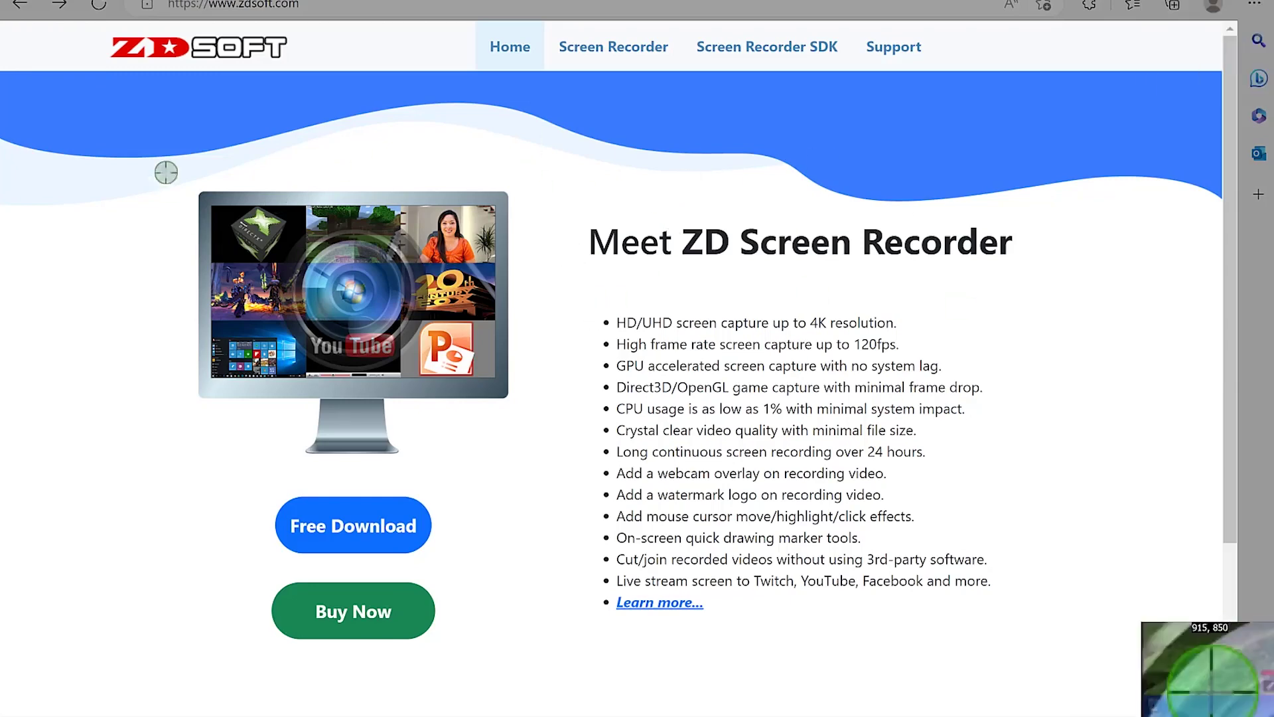
left_click_drag(1, 21, 1227, 709)
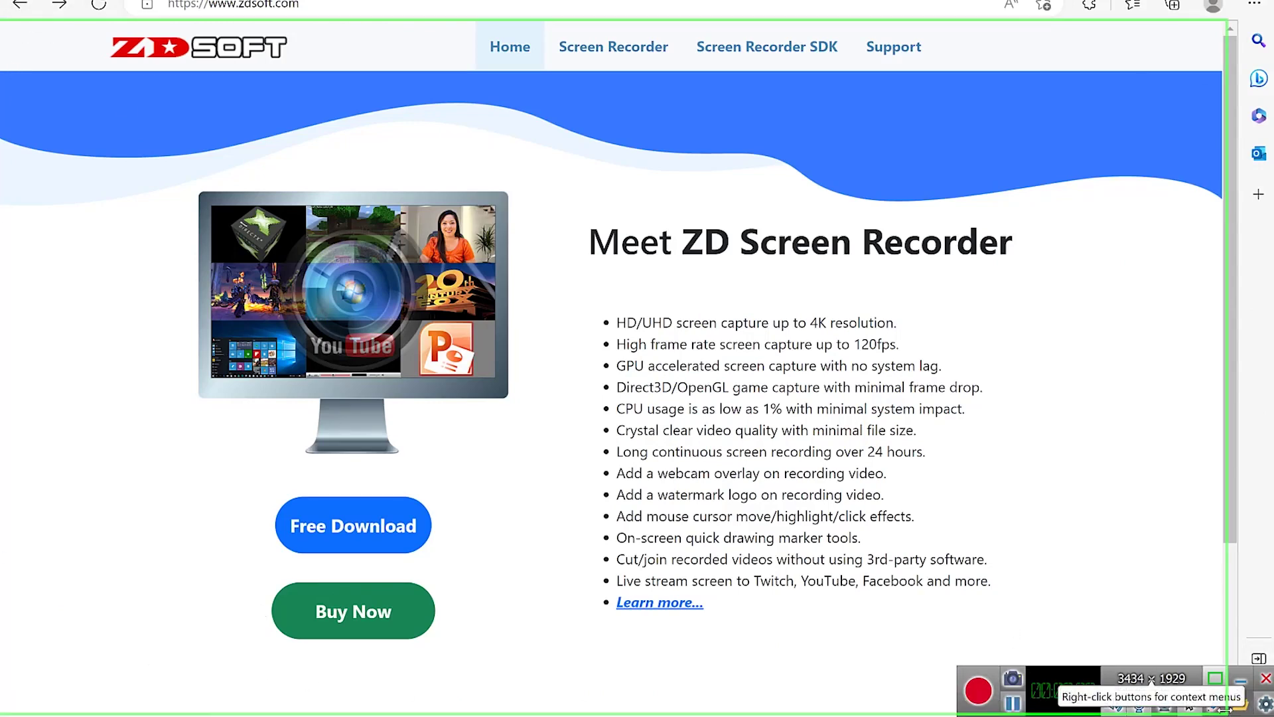
left_click_drag(1226, 596, 1241, 658)
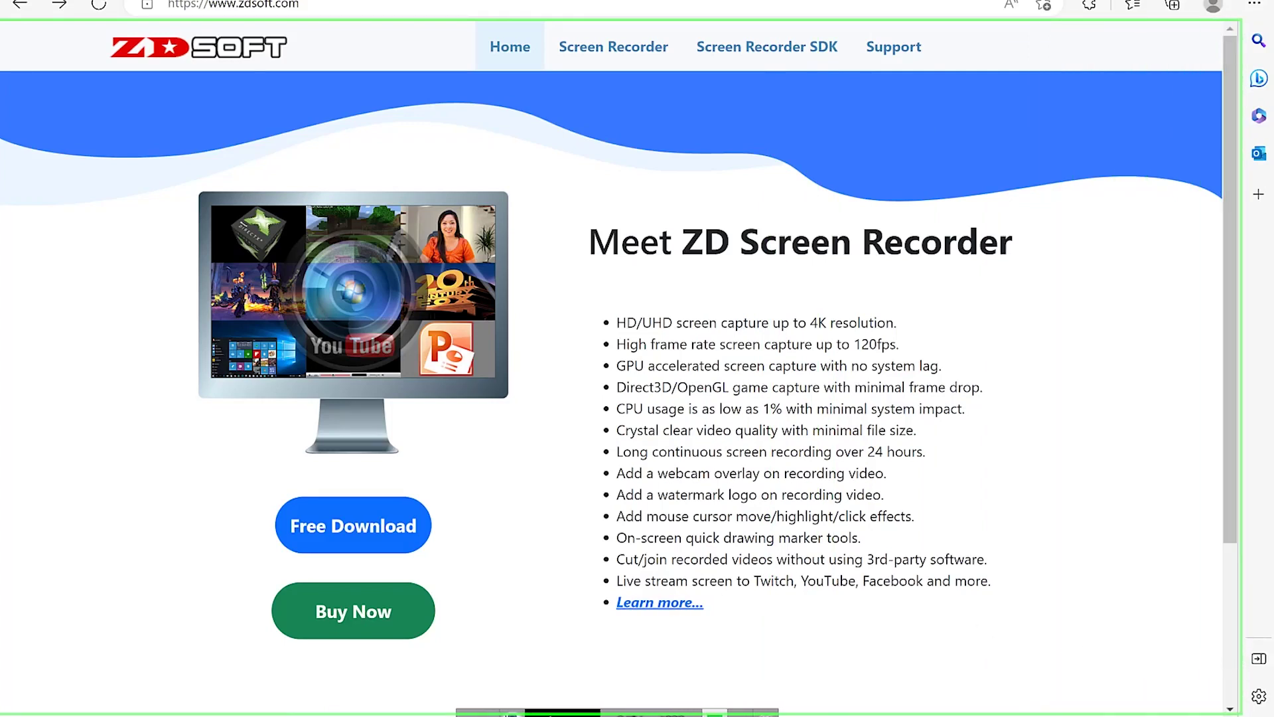
left_click_drag(563, 702, 572, 675)
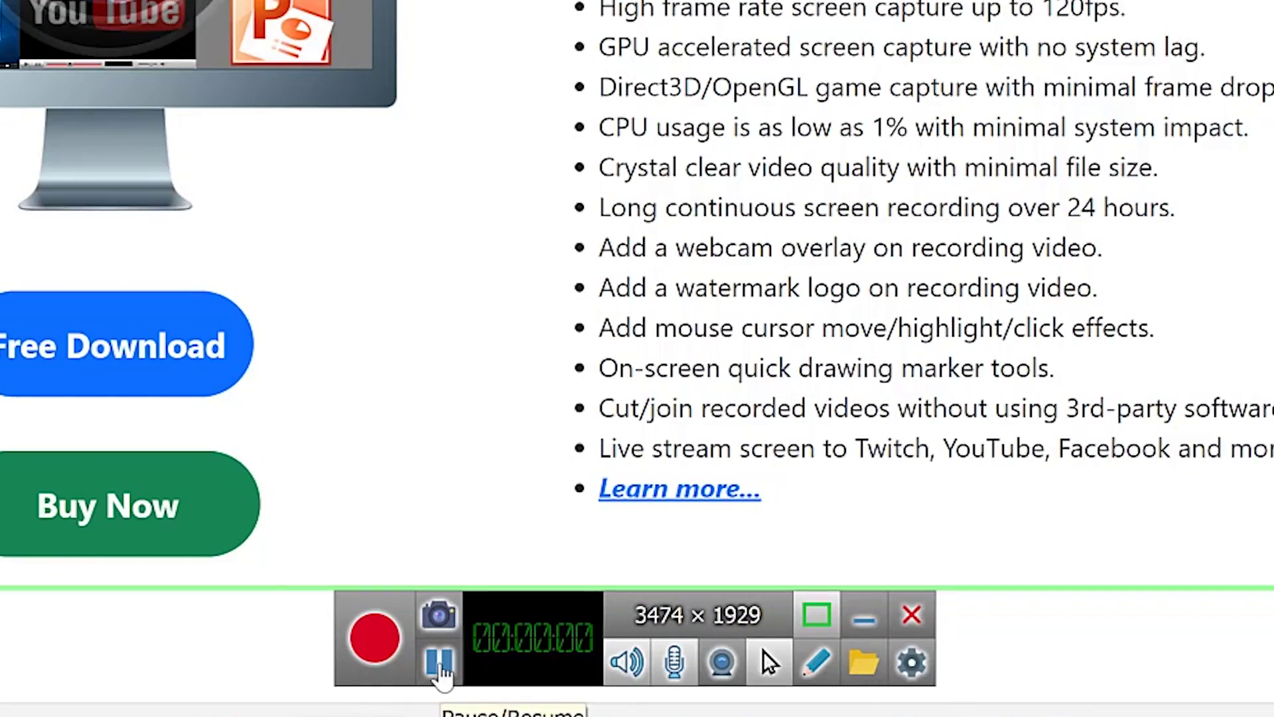
Redraw the capture region over the web page at about 3462 × 1930 pixels and move the recorder controls below its lower edge
left_click(440, 669)
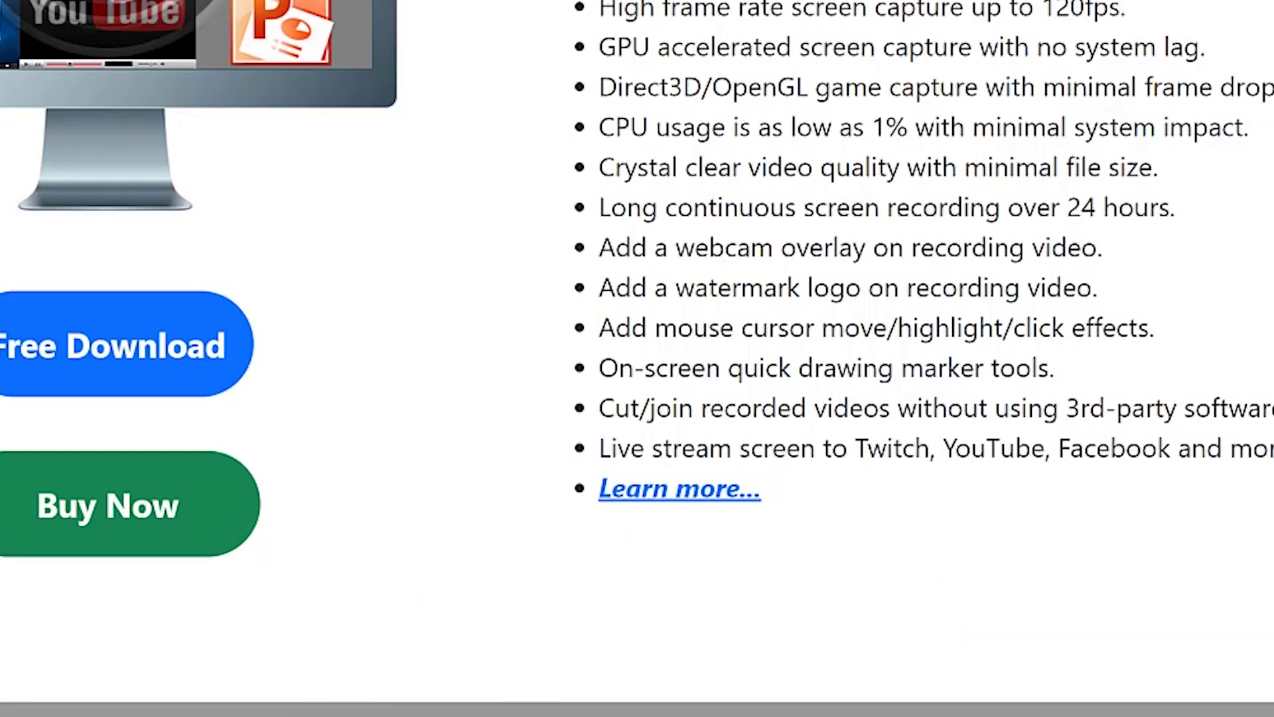
left_click_drag(167, 180, 577, 477)
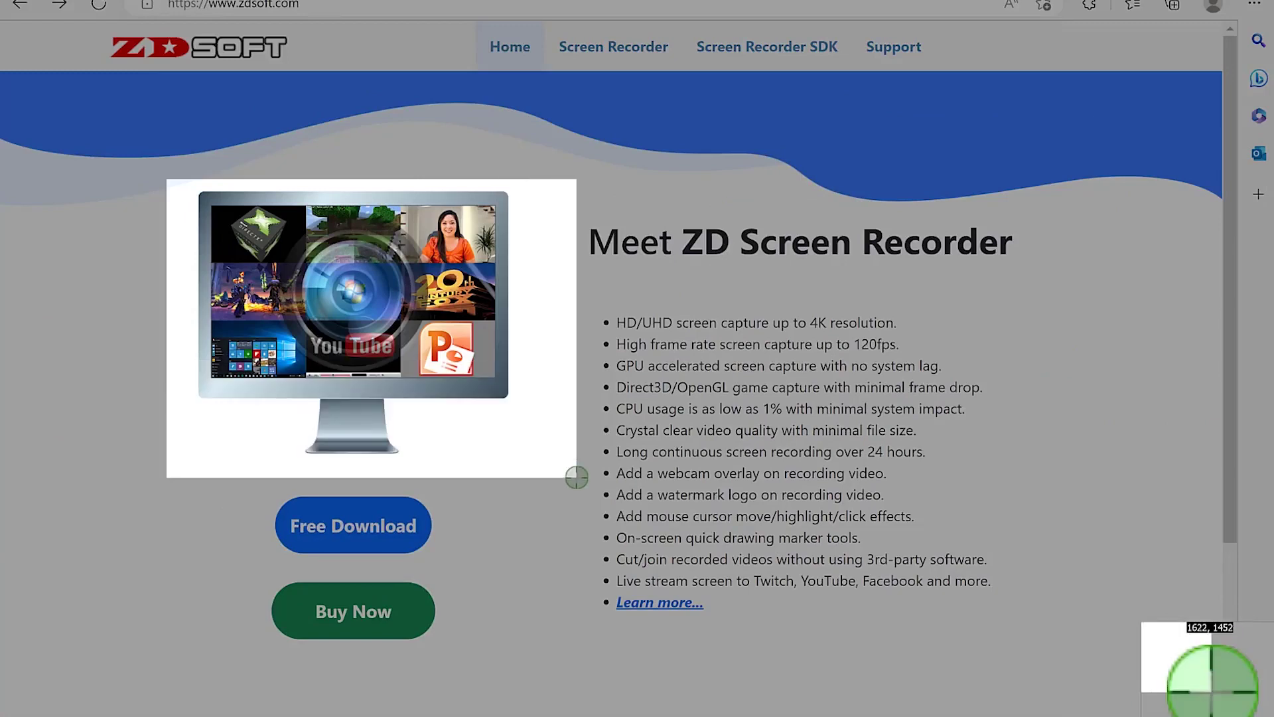
left_click_drag(577, 477, 577, 477)
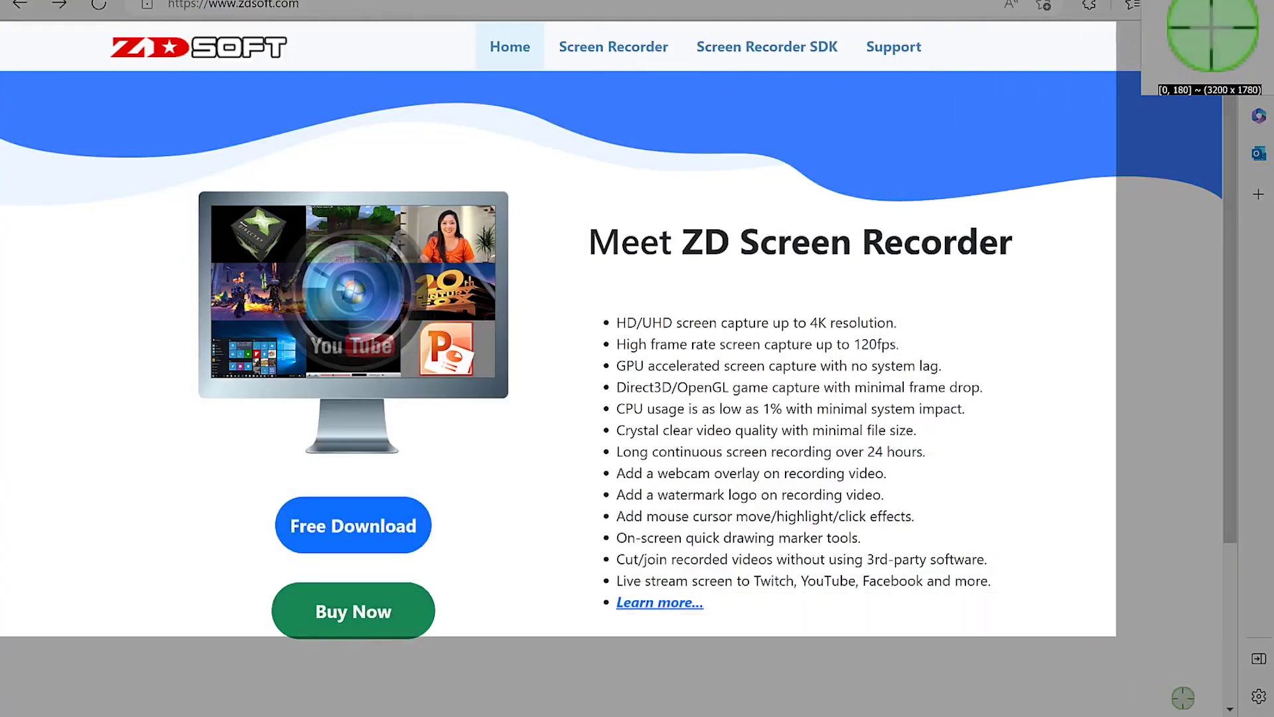
left_click(1235, 709)
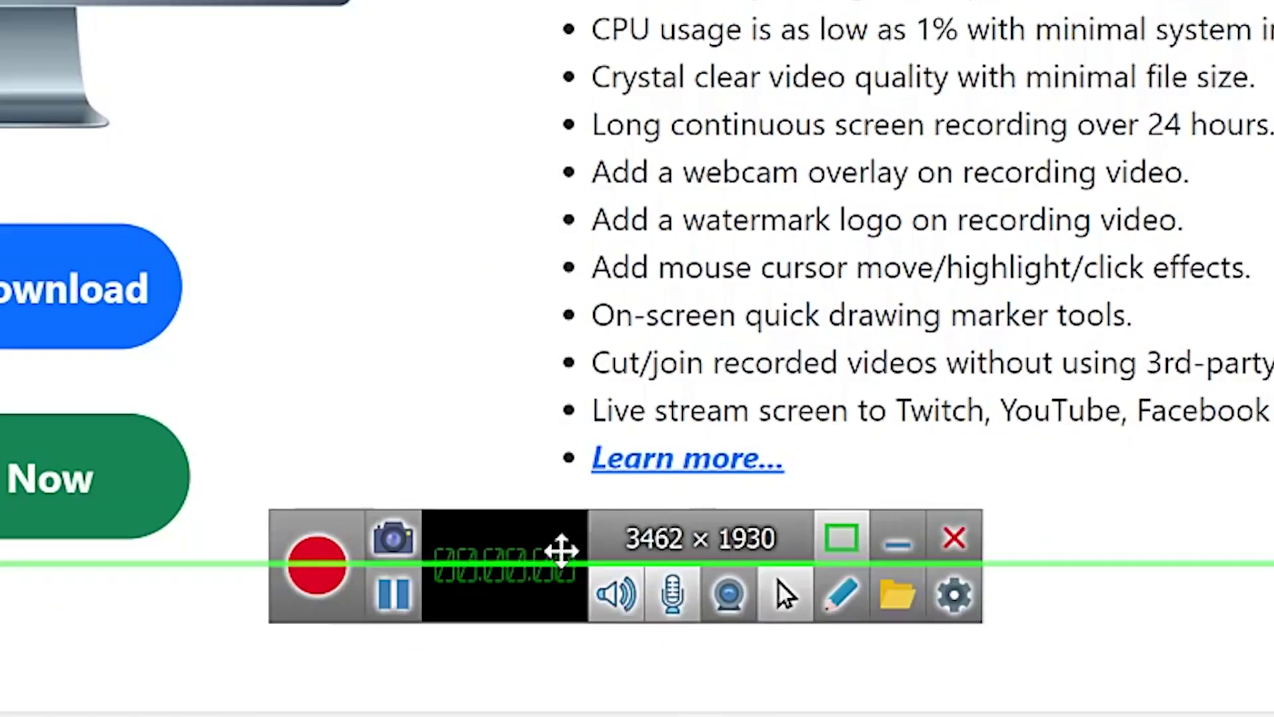
left_click_drag(560, 551, 560, 613)
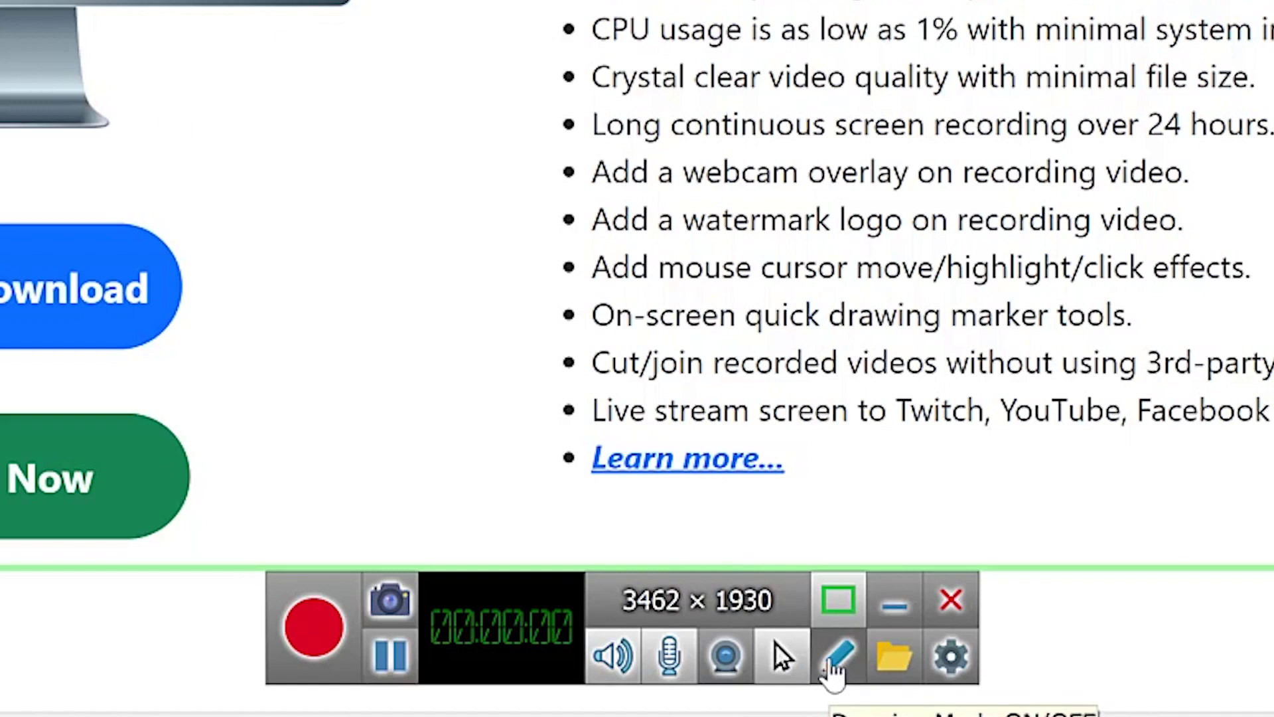
Turn on drawing mode and circle the "Meet ZD Screen Recorder" heading with a red freehand line
left_click(833, 672)
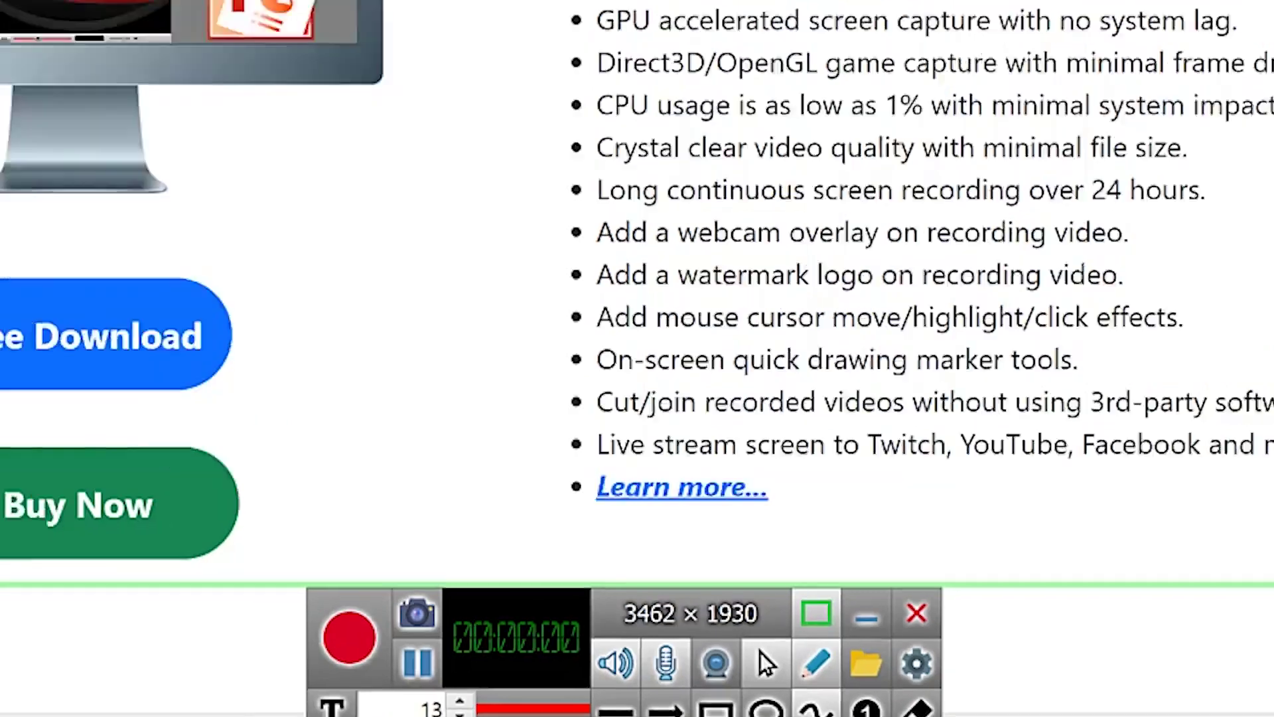
mouse_move(581, 216)
left_mouse_down()
mouse_move(876, 284)
mouse_move(621, 276)
mouse_move(572, 232)
left_mouse_up()
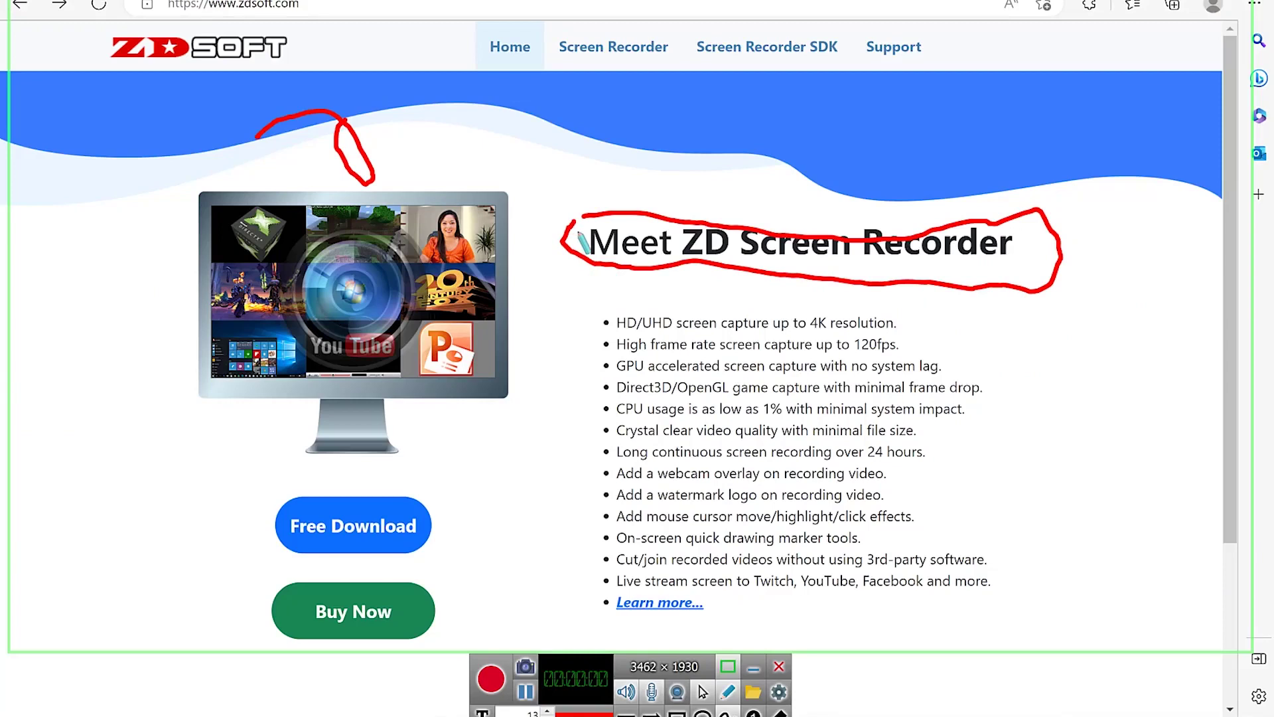
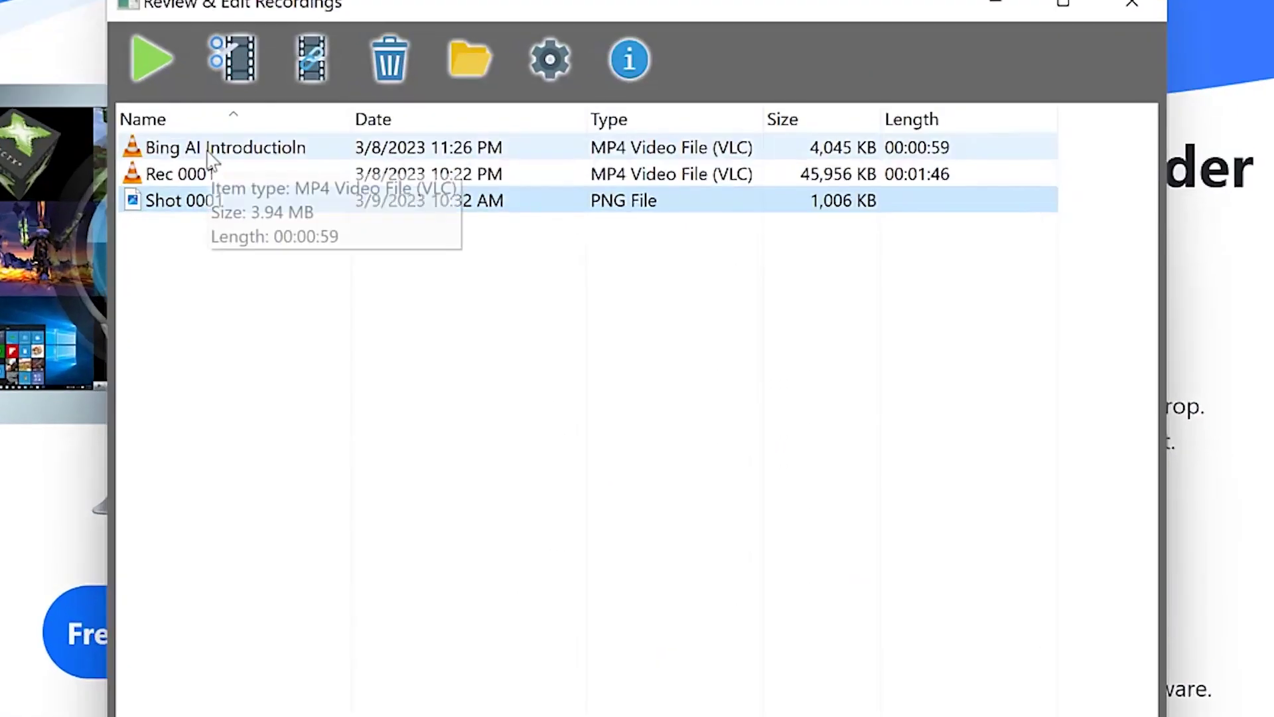
Look through the commands available for the Rec 0001 recording and select the Bing AI Introductioln video
left_click(365, 247)
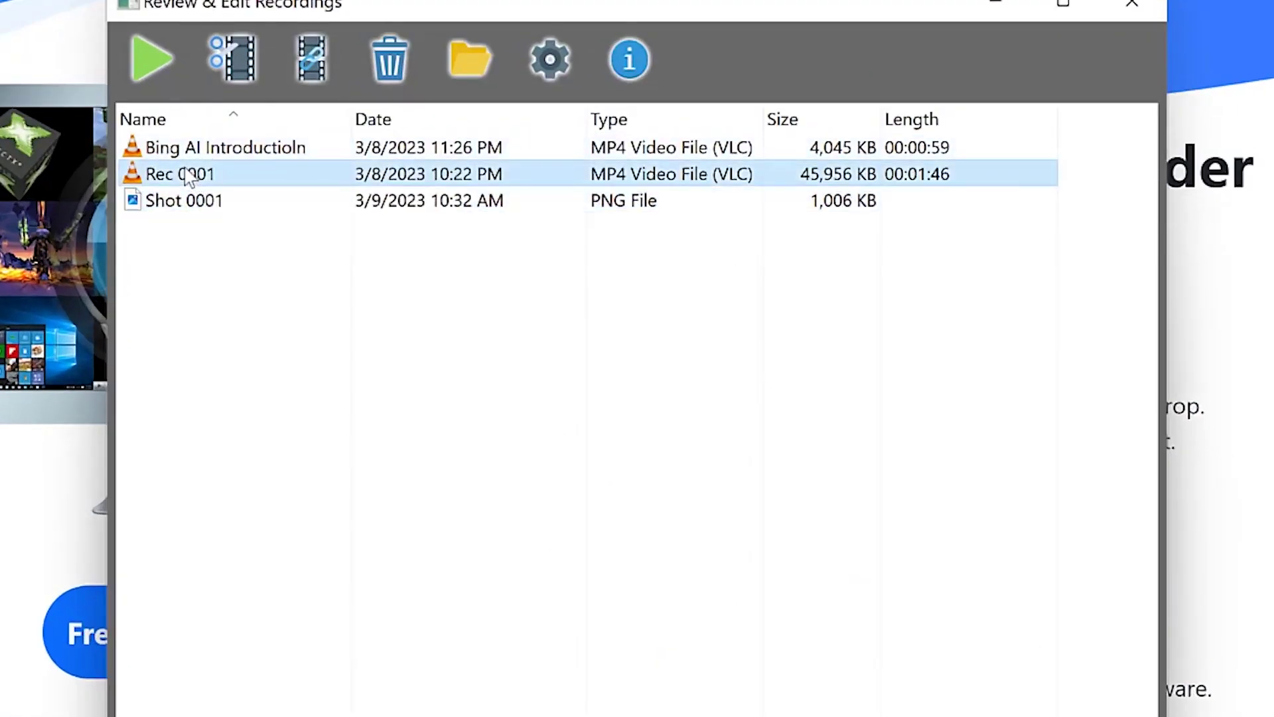
right_click(186, 171)
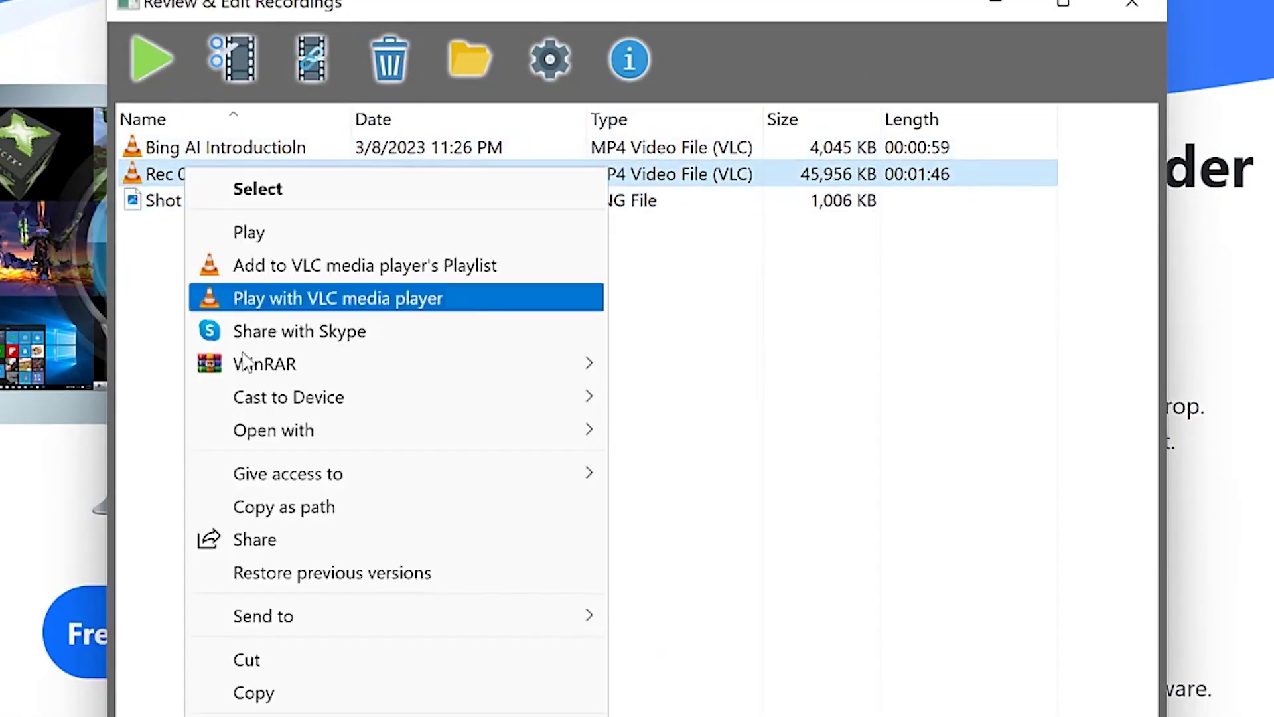
left_click(813, 329)
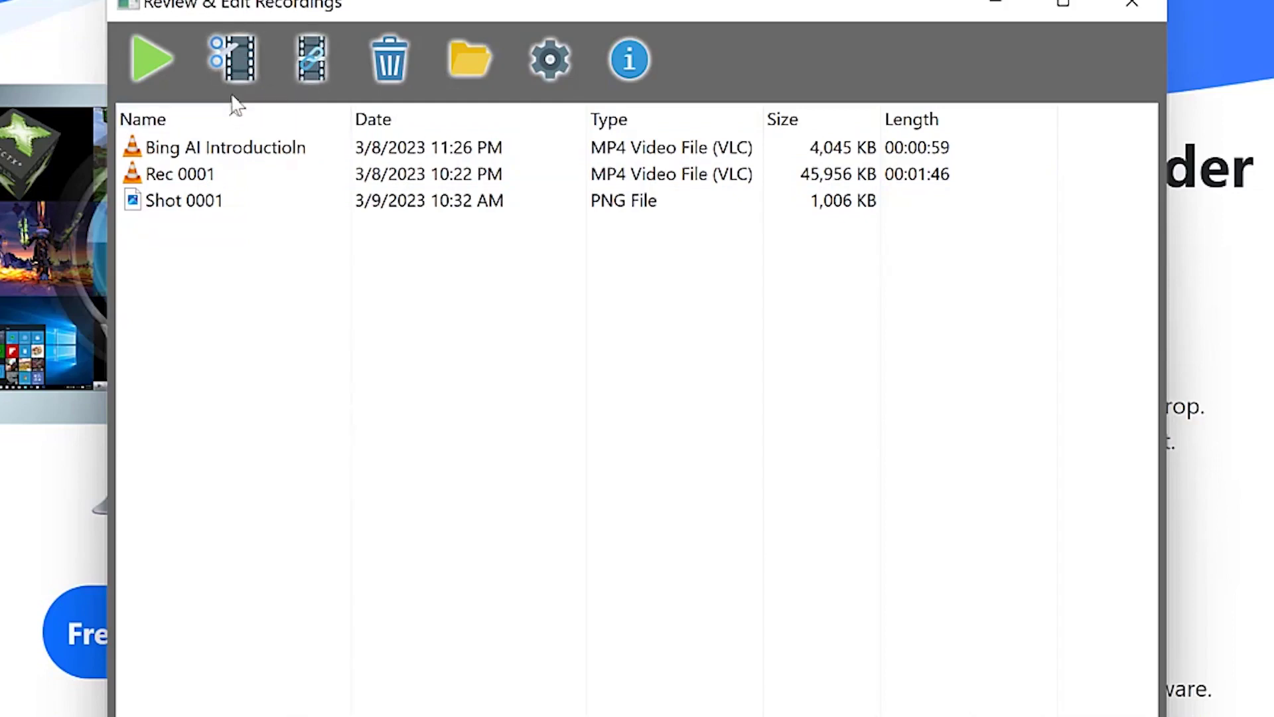
left_click(179, 156)
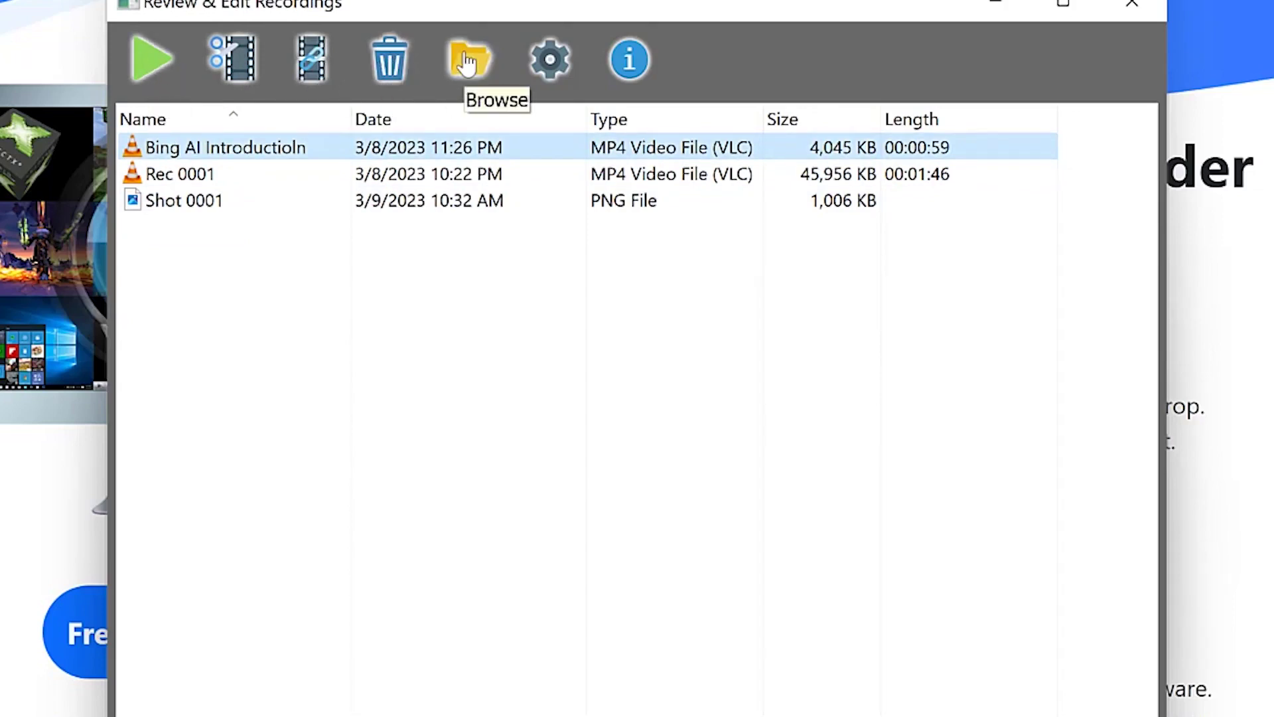
Open the recorder settings and examine the available video file naming patterns and file formats
left_click(549, 60)
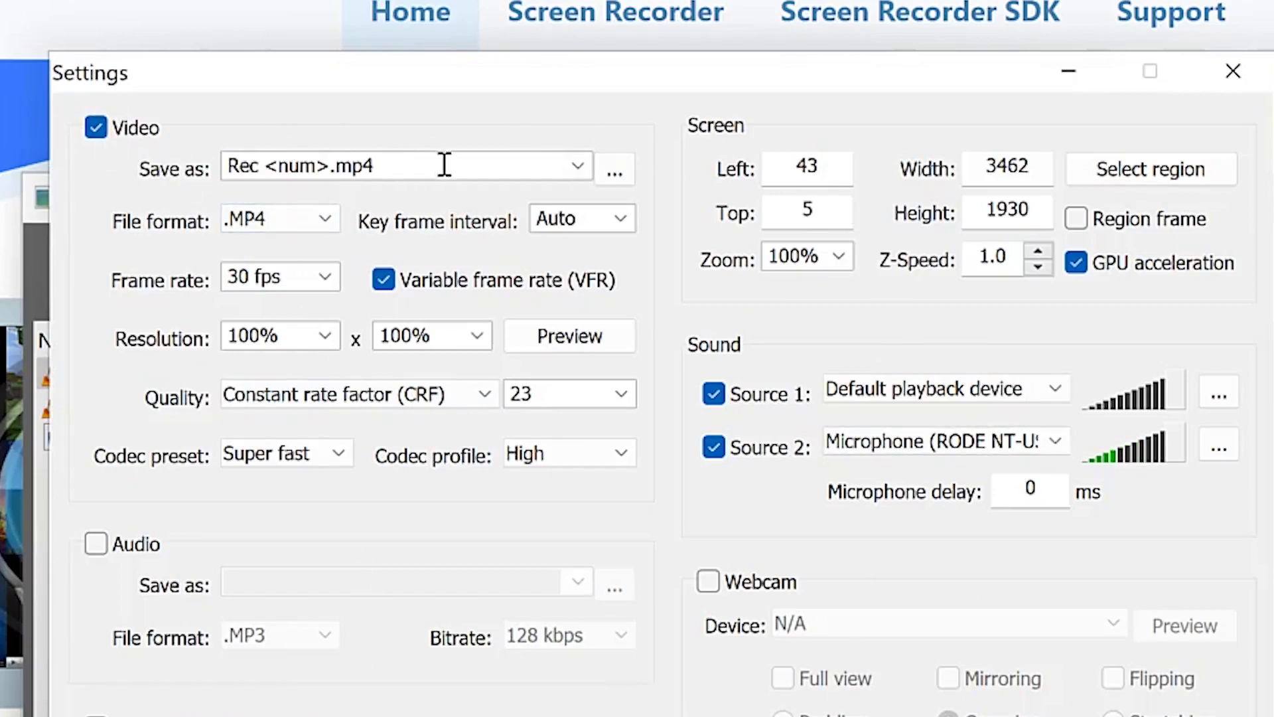
left_click(574, 171)
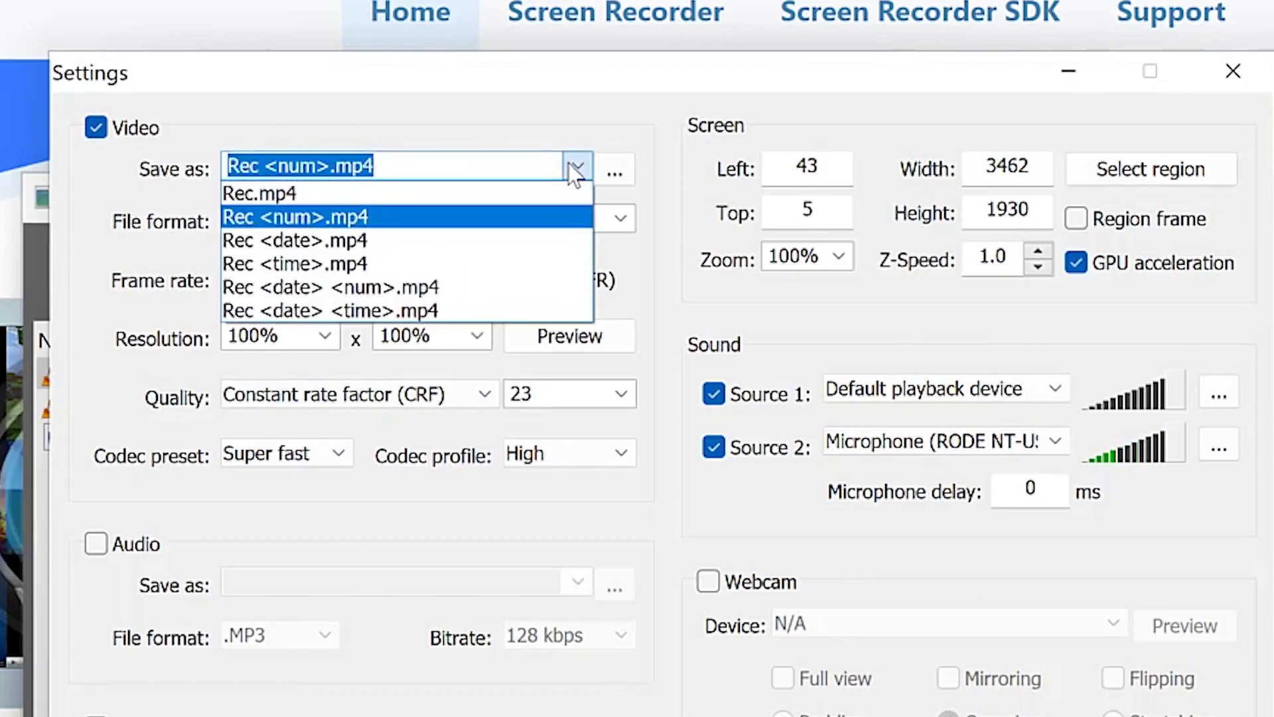
left_click(463, 85)
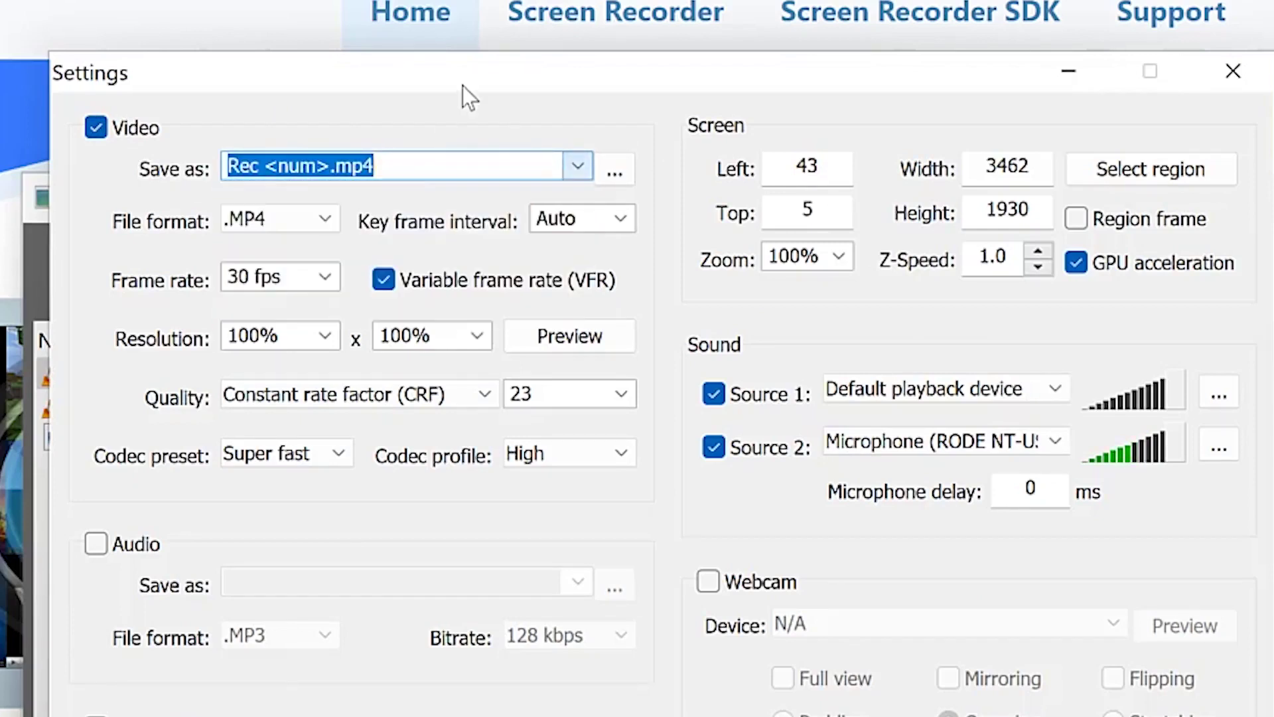
left_click(338, 217)
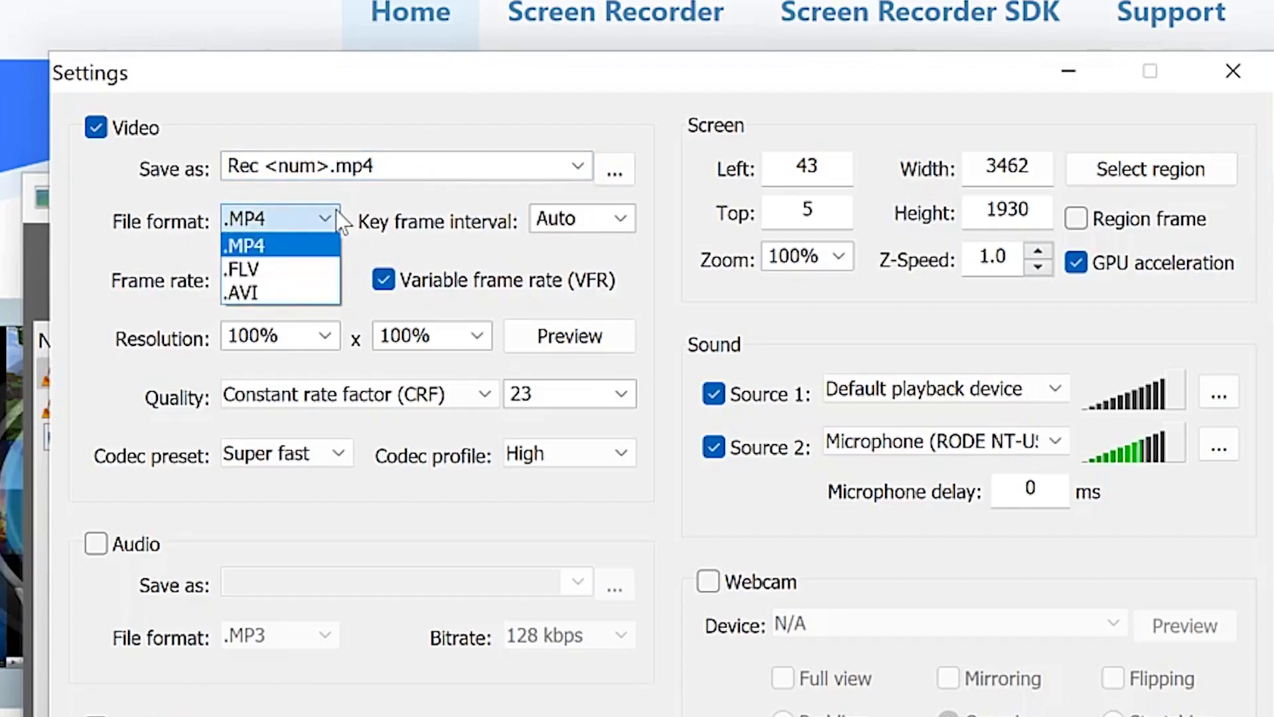
left_click(258, 106)
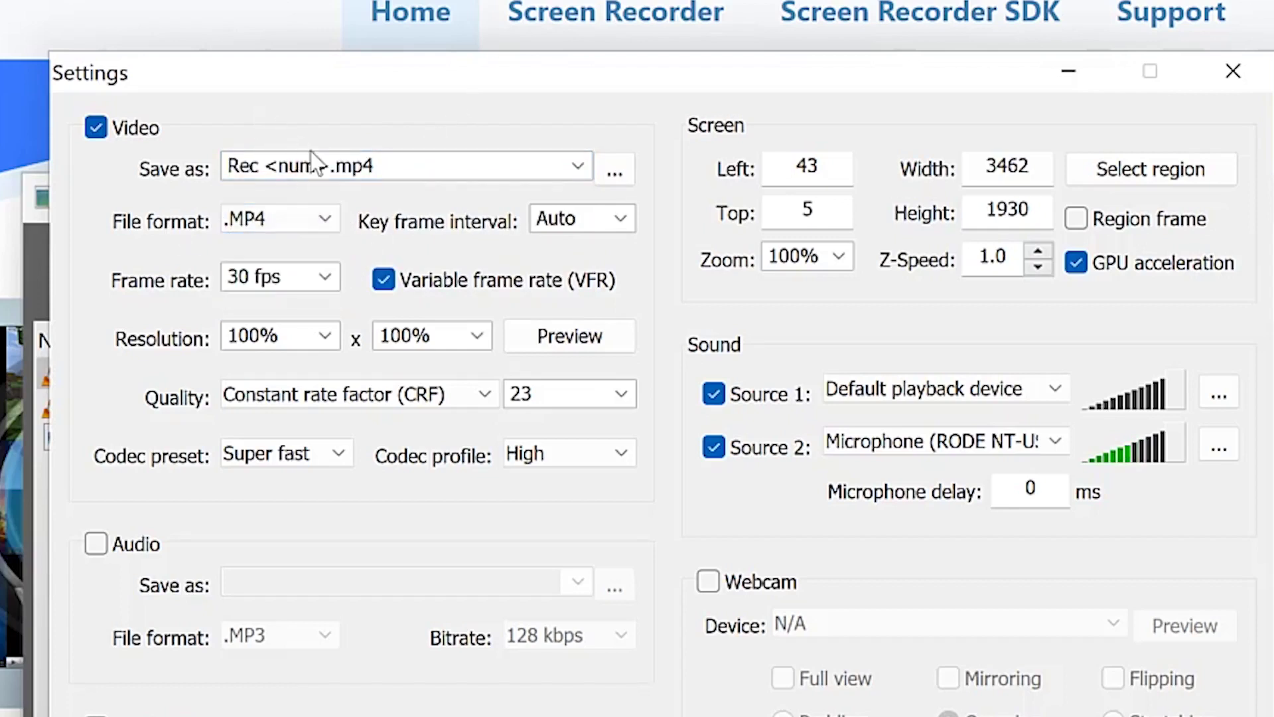
Examine the available key frame intervals and frame rates for video recording
left_click(615, 220)
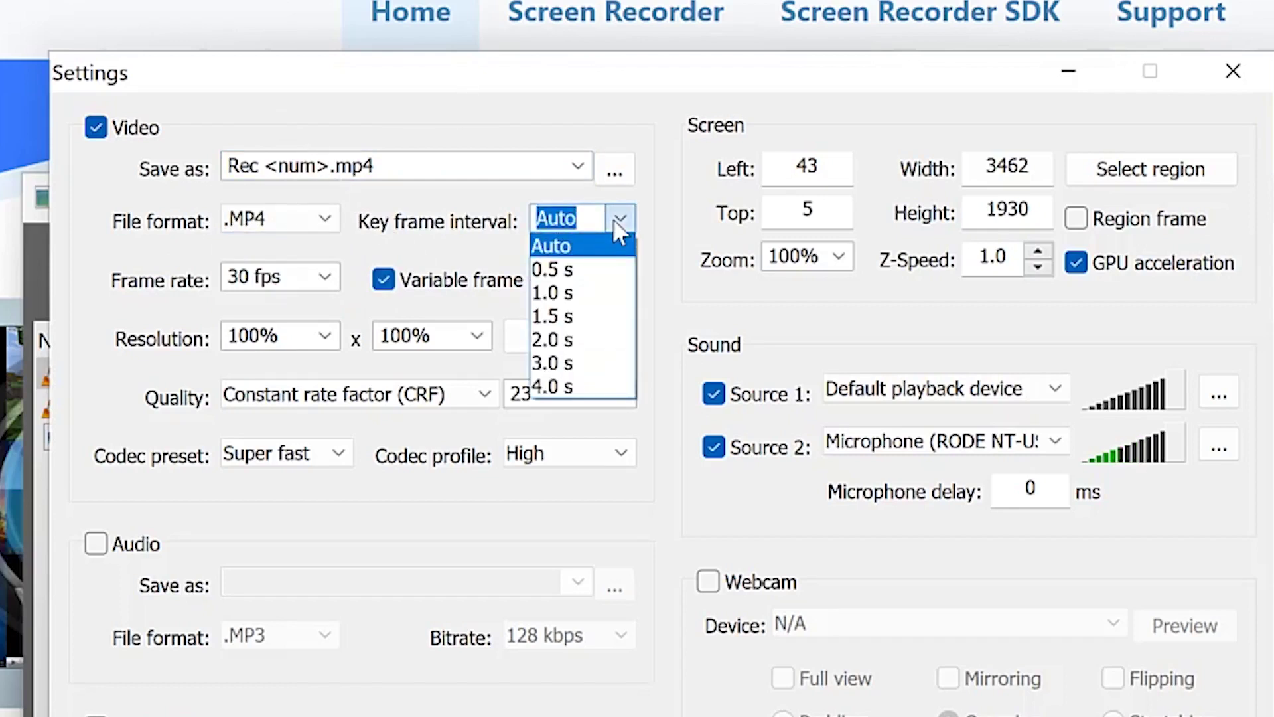
left_click(487, 67)
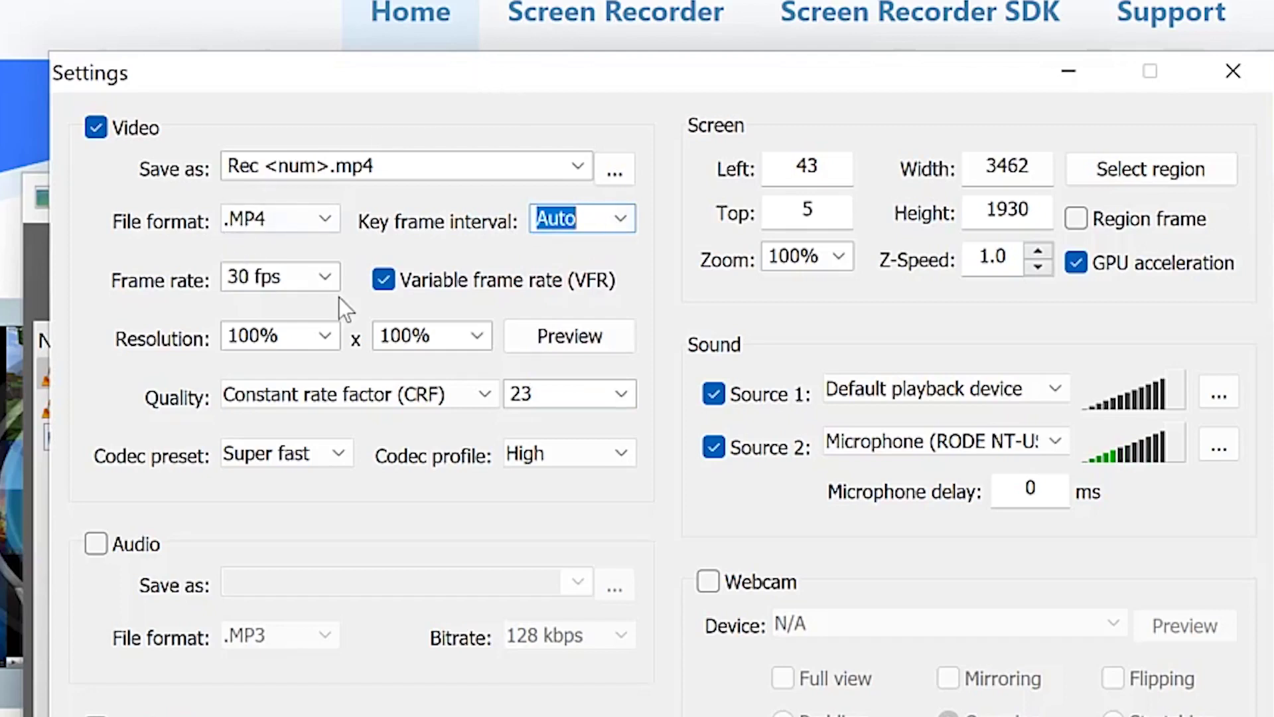
left_click(327, 278)
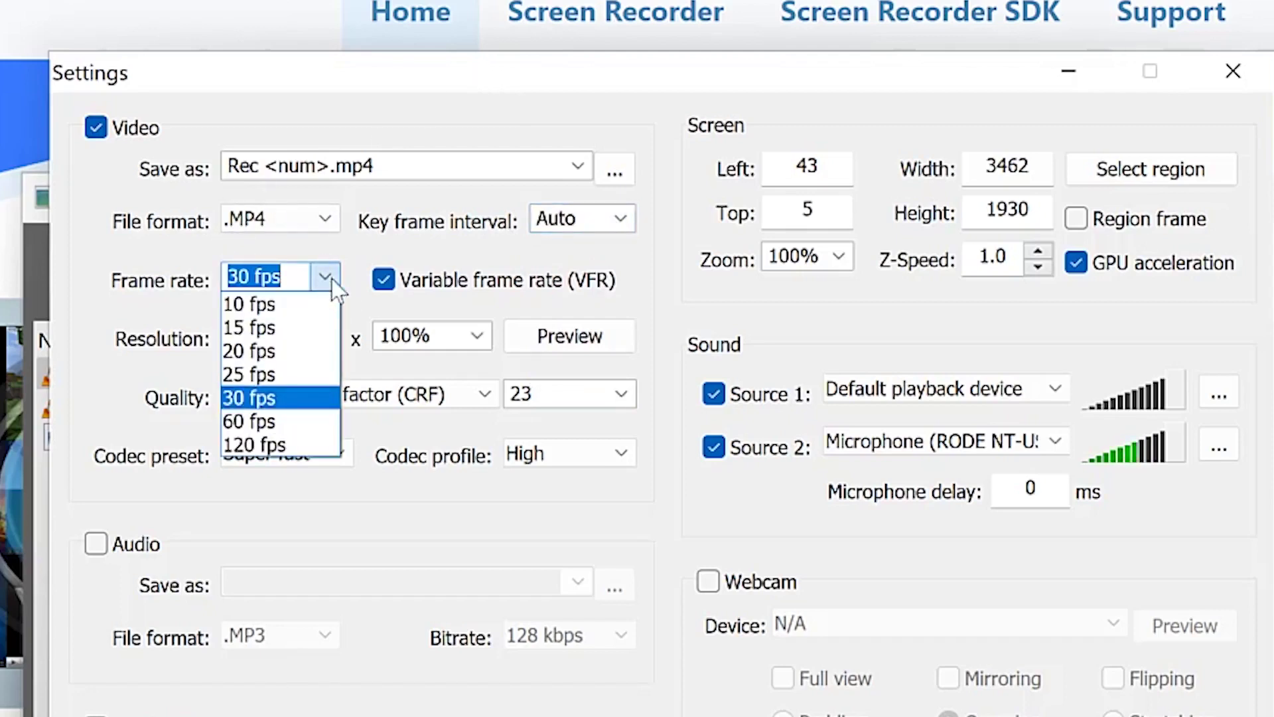
left_click(663, 296)
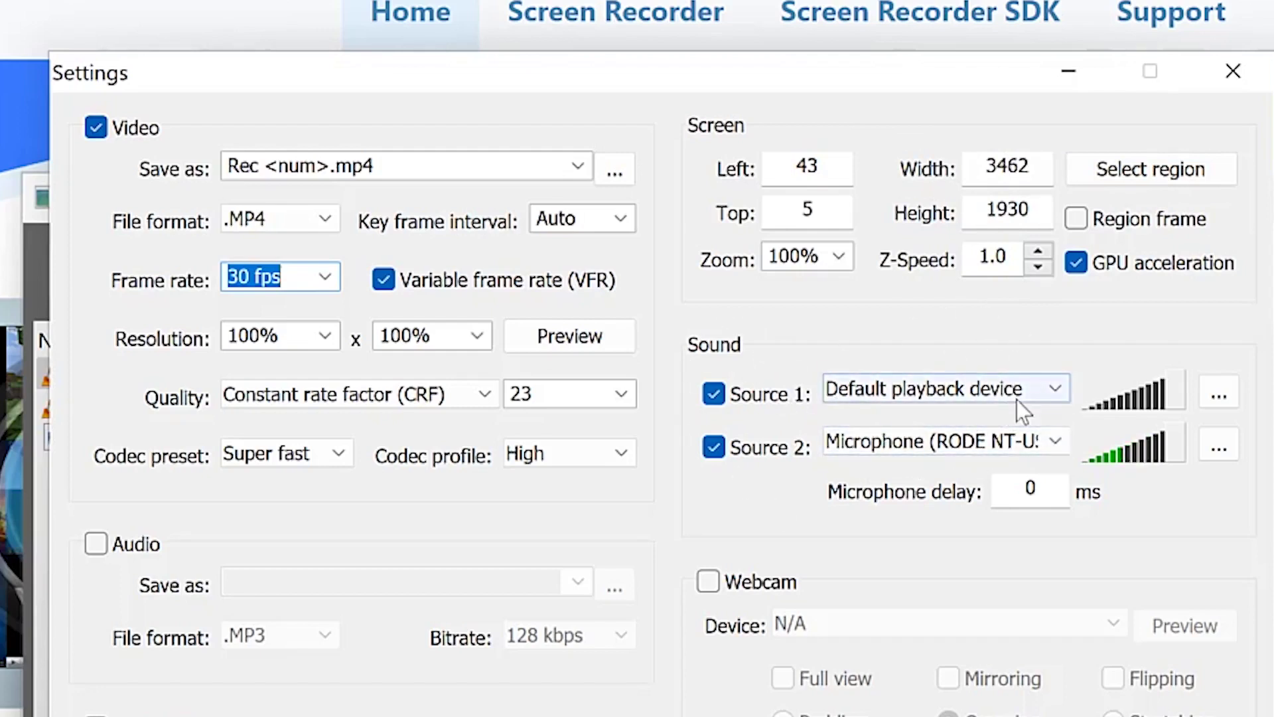
Examine the microphone choices for sound source 2 and the webcam device choices, leaving the webcam disabled
left_click(923, 452)
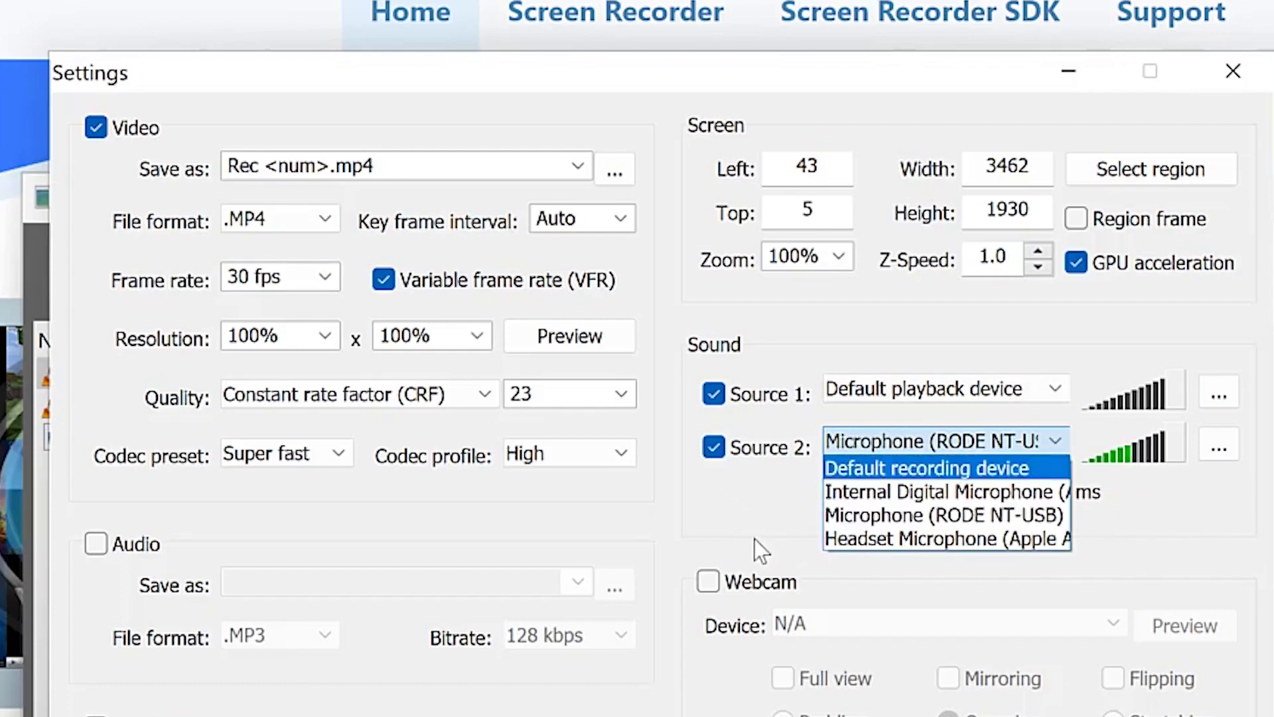
left_click(731, 515)
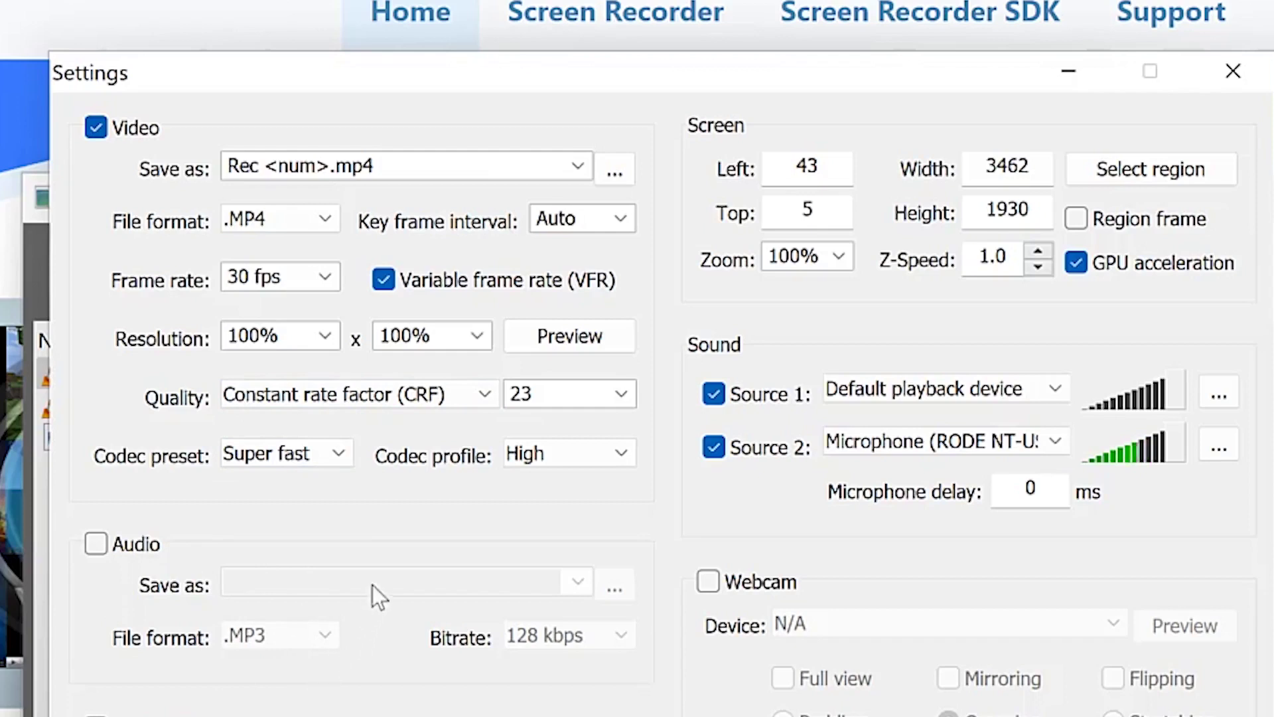
left_click(708, 582)
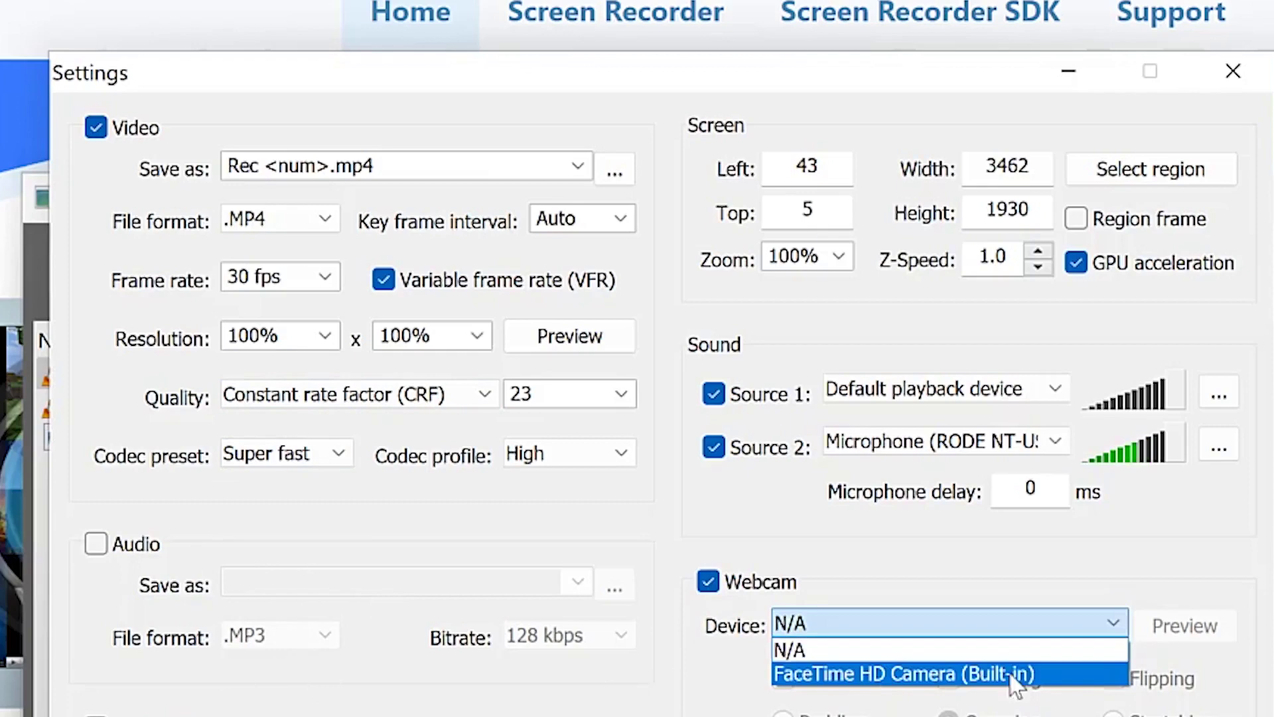
left_click(708, 582)
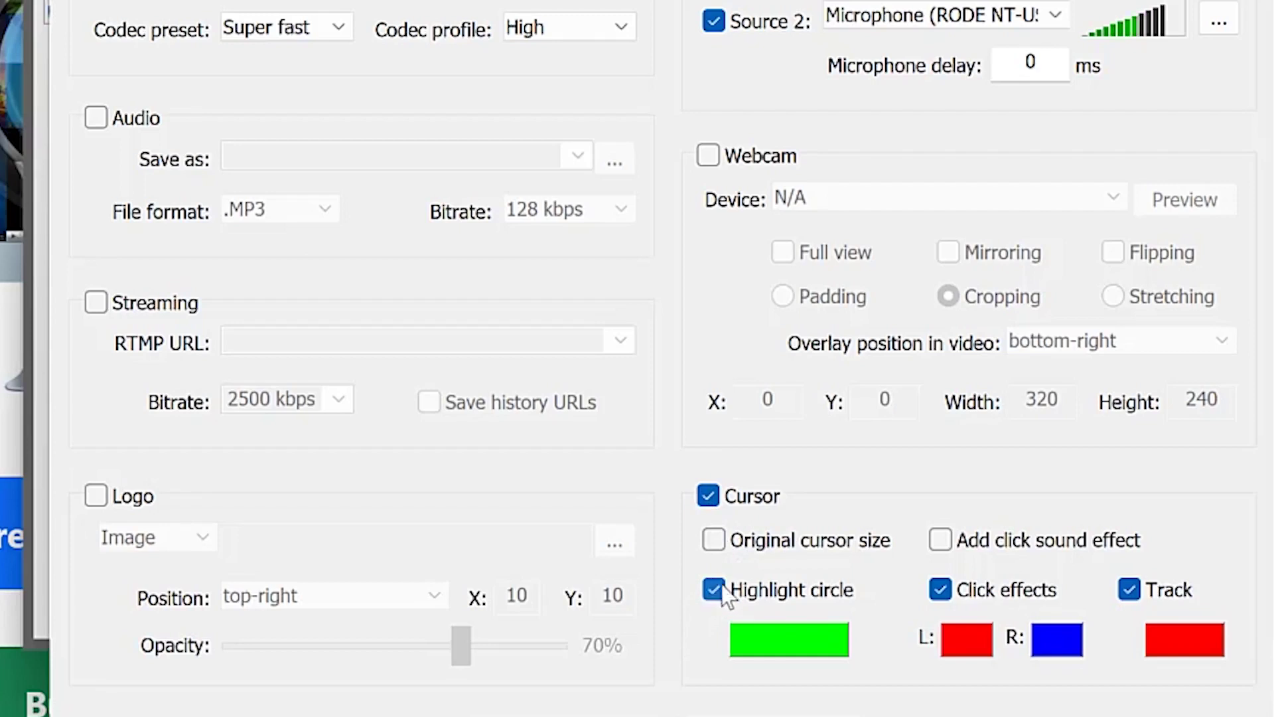
Examine the color choices for the cursor's highlight circle, keeping it green
left_click(757, 627)
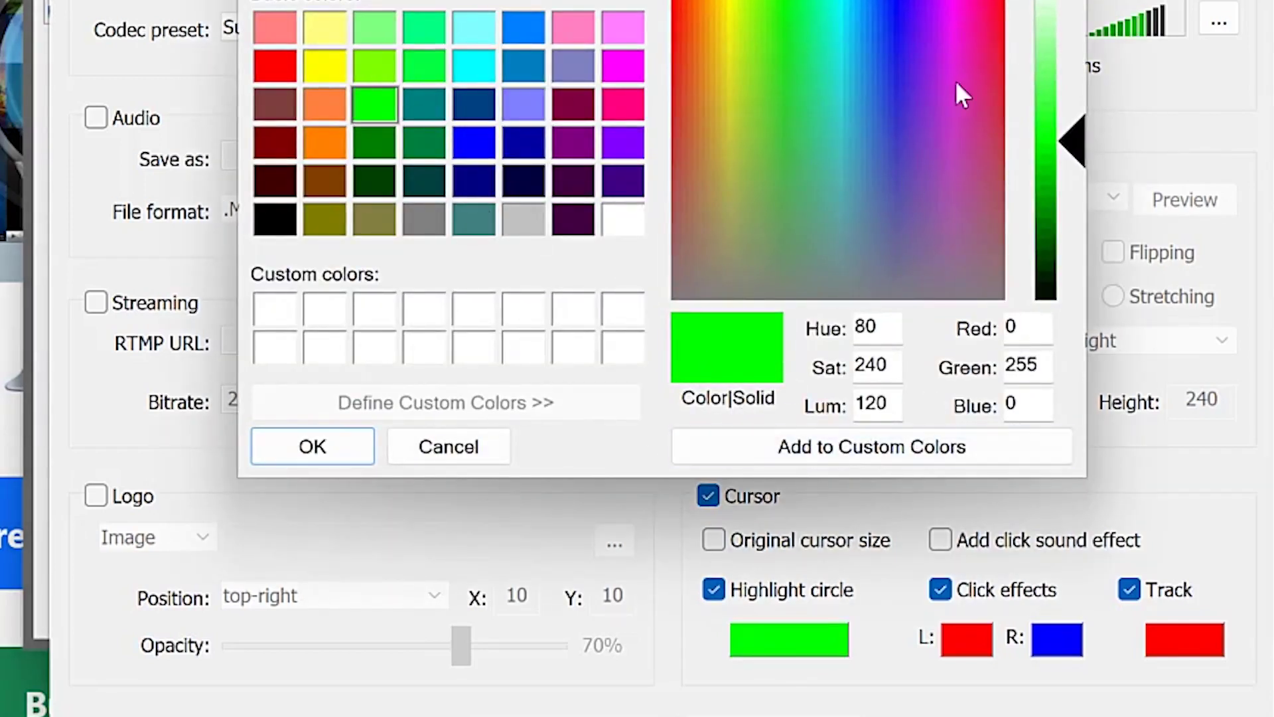
key("Return")
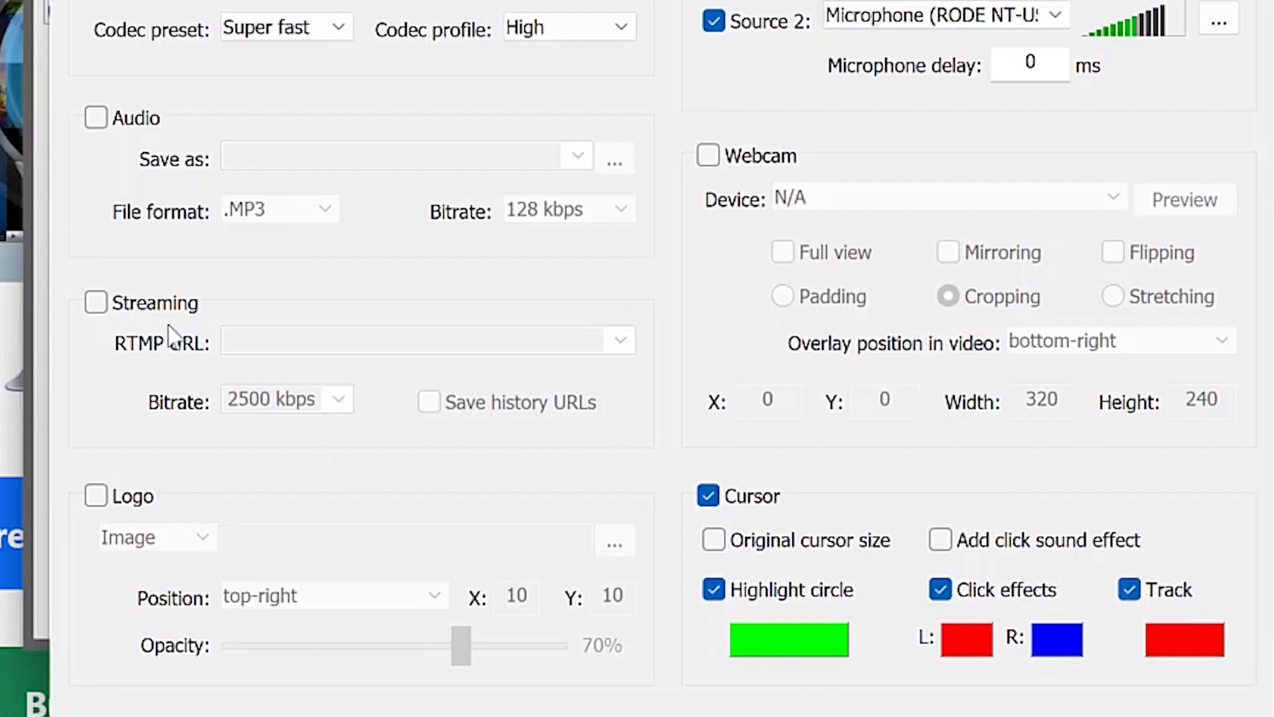
Enable the cursor's click sound effect, turn off its track effect, and accept the recorder settings, closing the recordings list
left_click(942, 545)
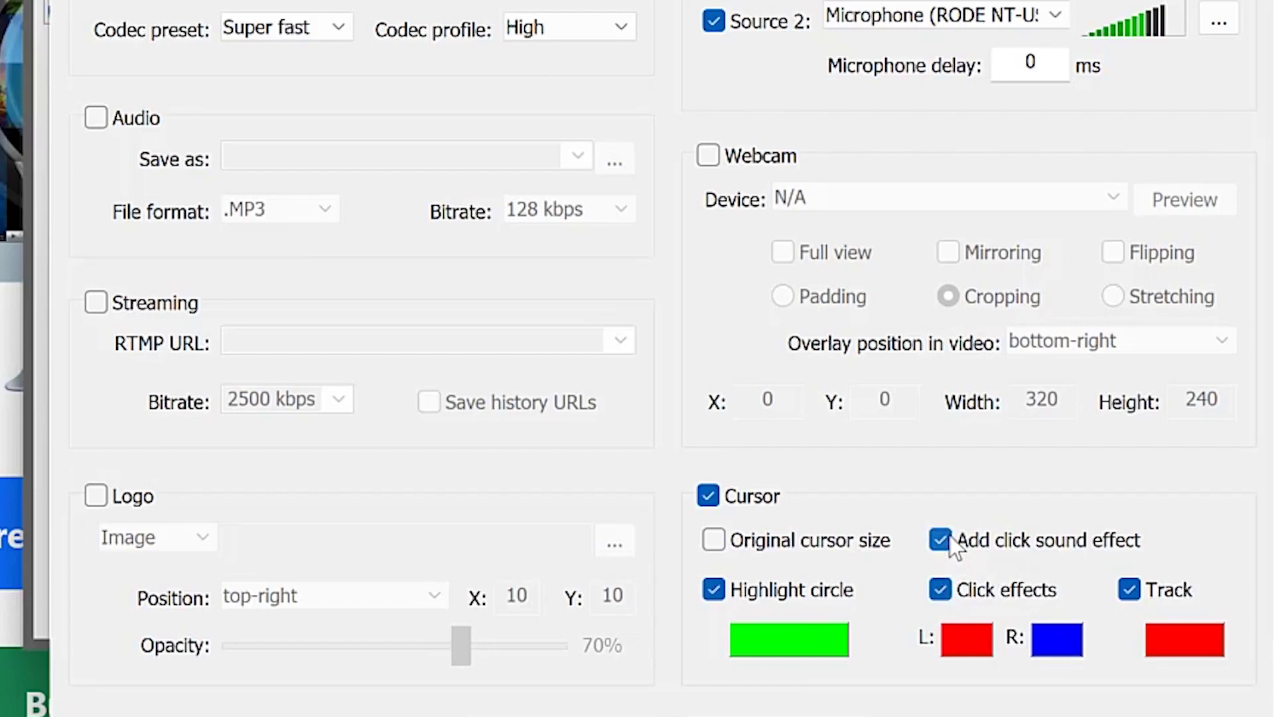
left_click(1143, 581)
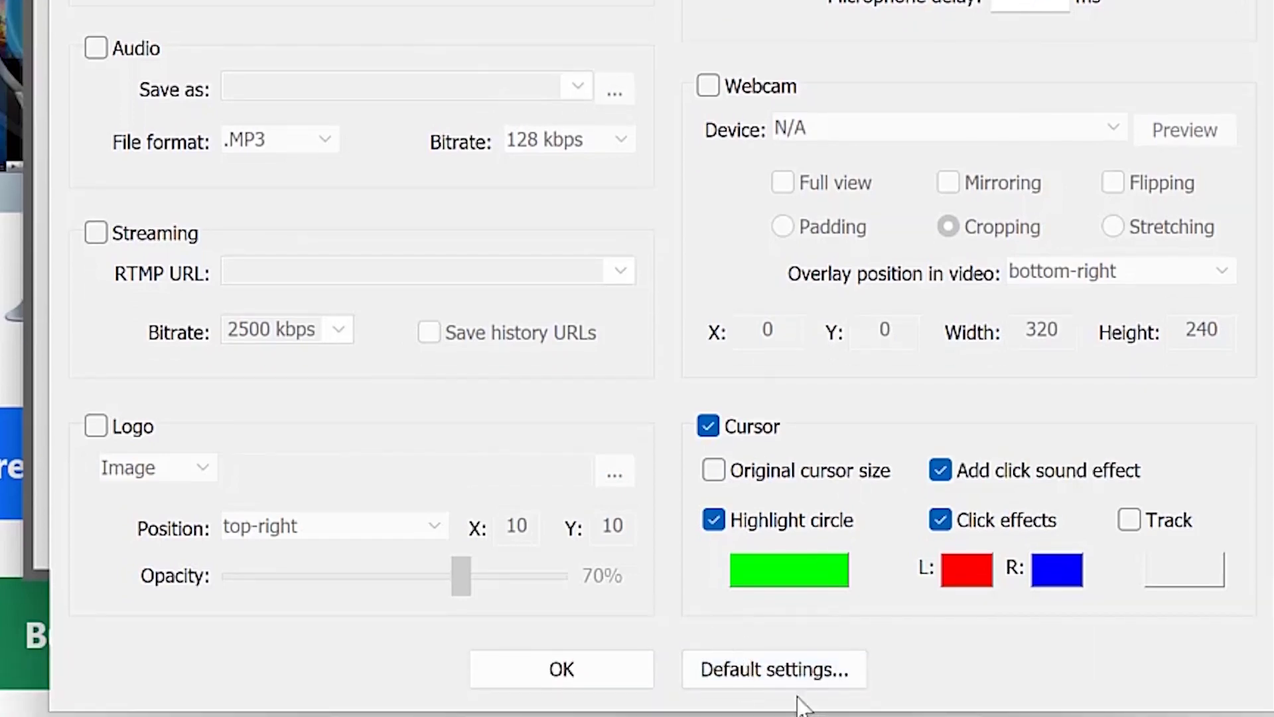
left_click(613, 664)
left_click(587, 669)
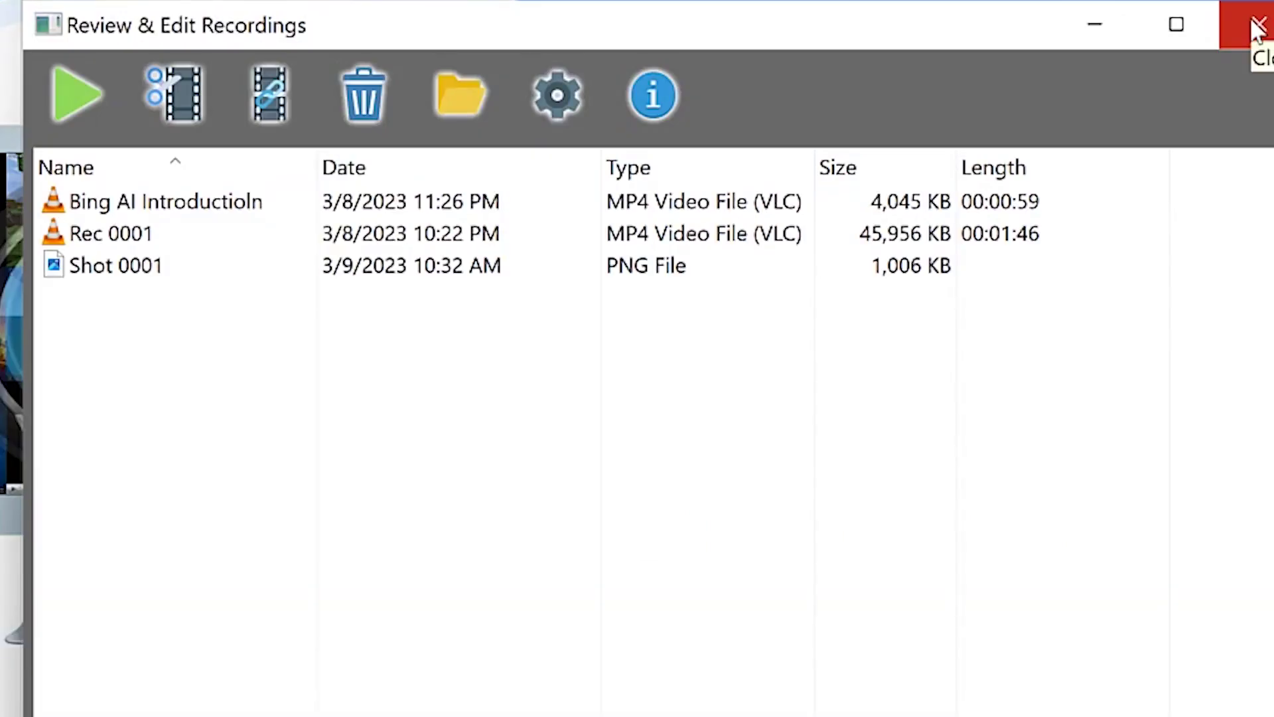
left_click(1258, 30)
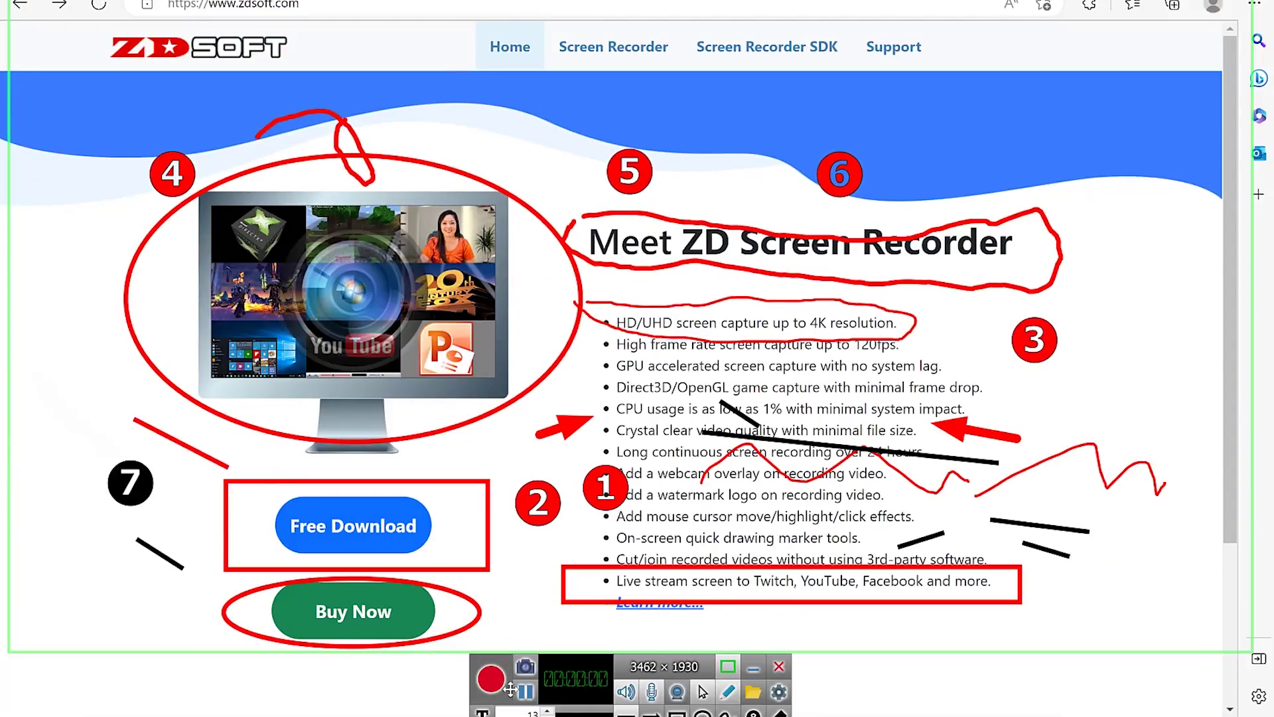
Hide the drawing tools and record the capture region while showing the "youtube to mp3" Bing search and its chat page
left_click(727, 691)
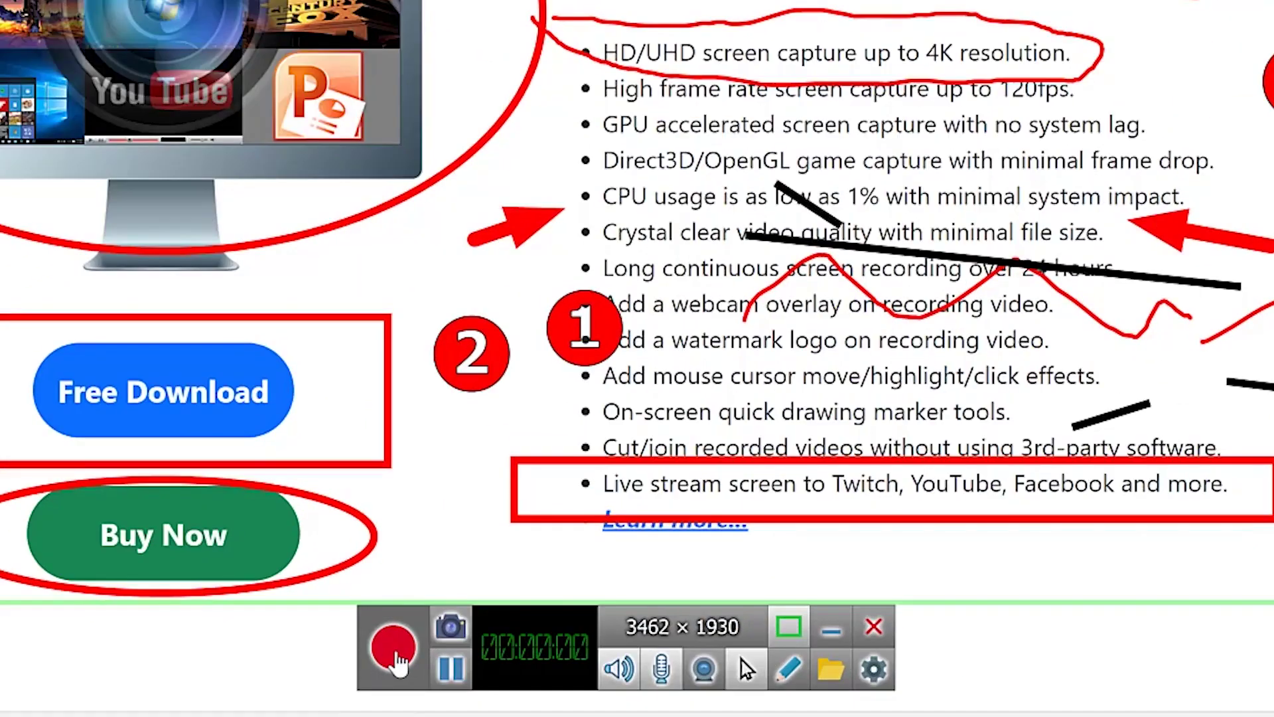
left_click(395, 651)
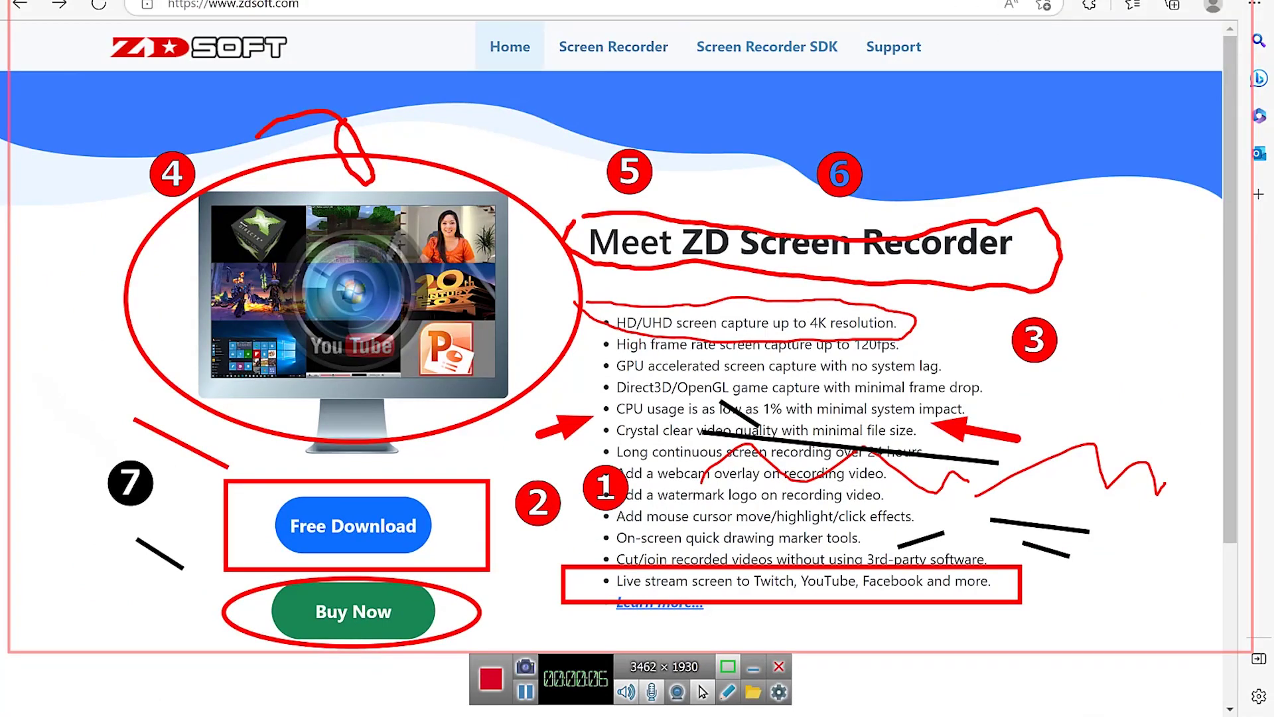
key("ctrl+Tab")
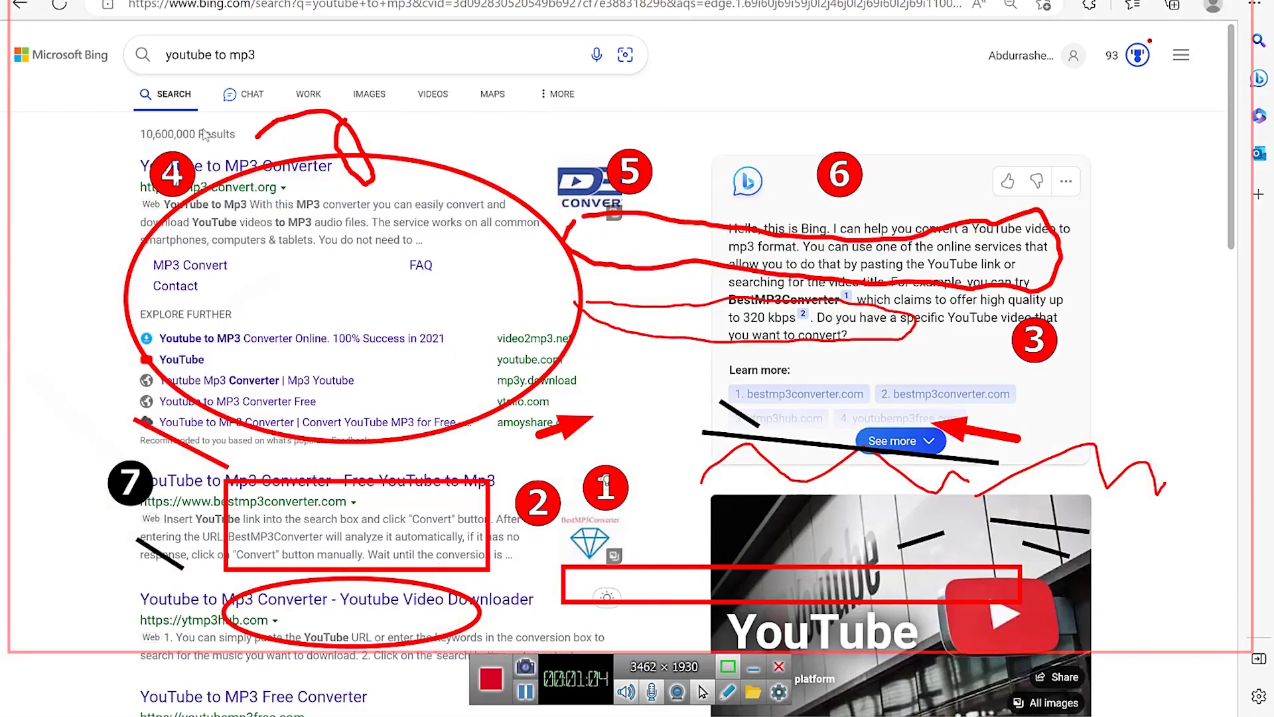
left_click(246, 96)
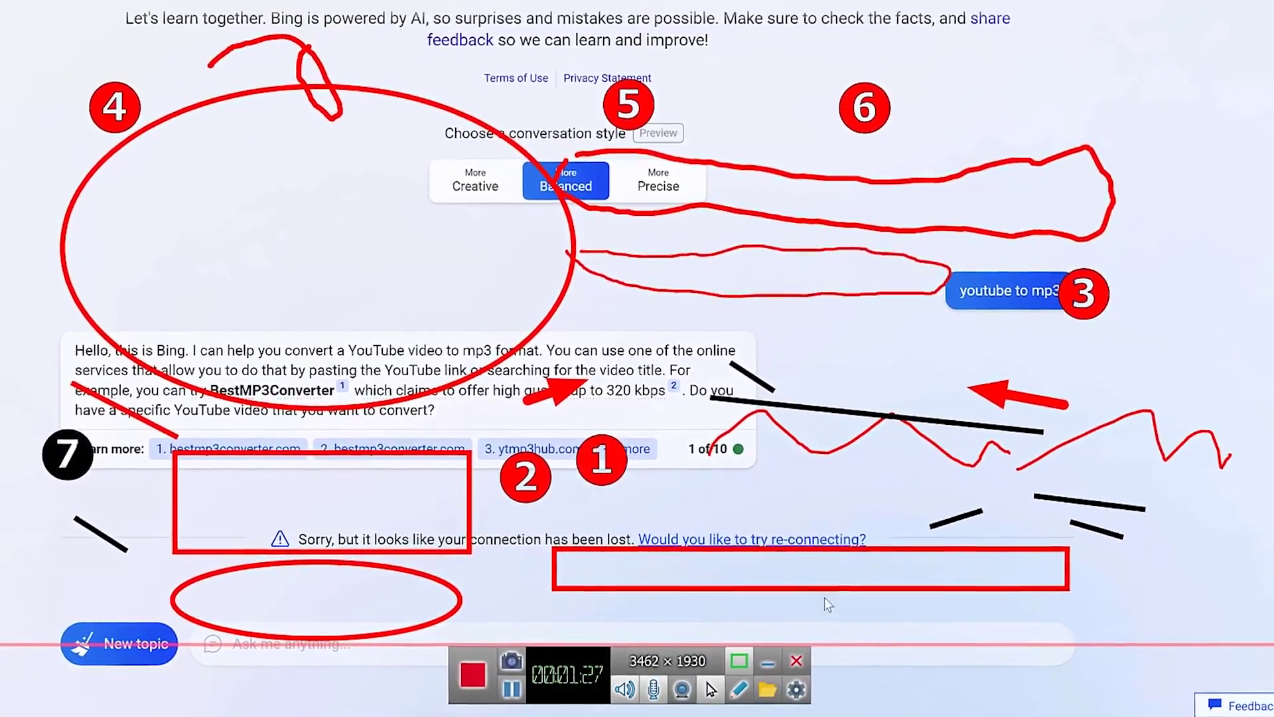
left_click(486, 680)
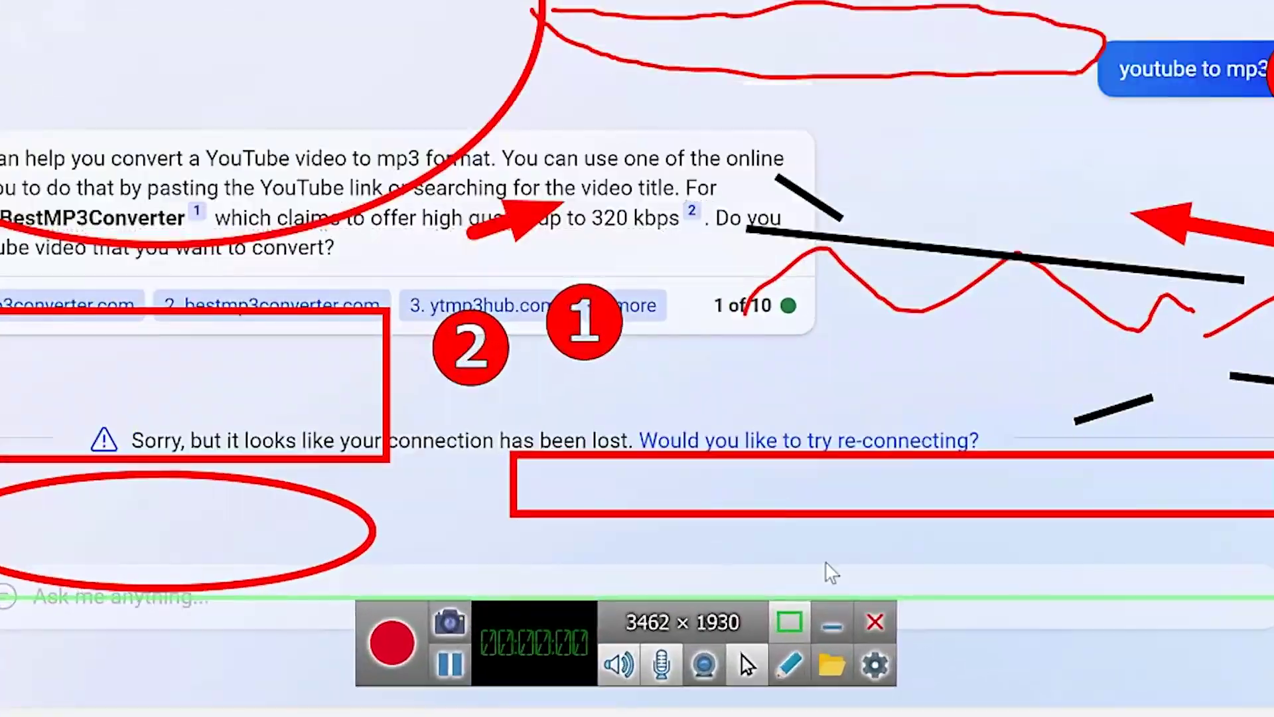
Play the Rec 0002 video from the recordings list and close the list
left_click(829, 667)
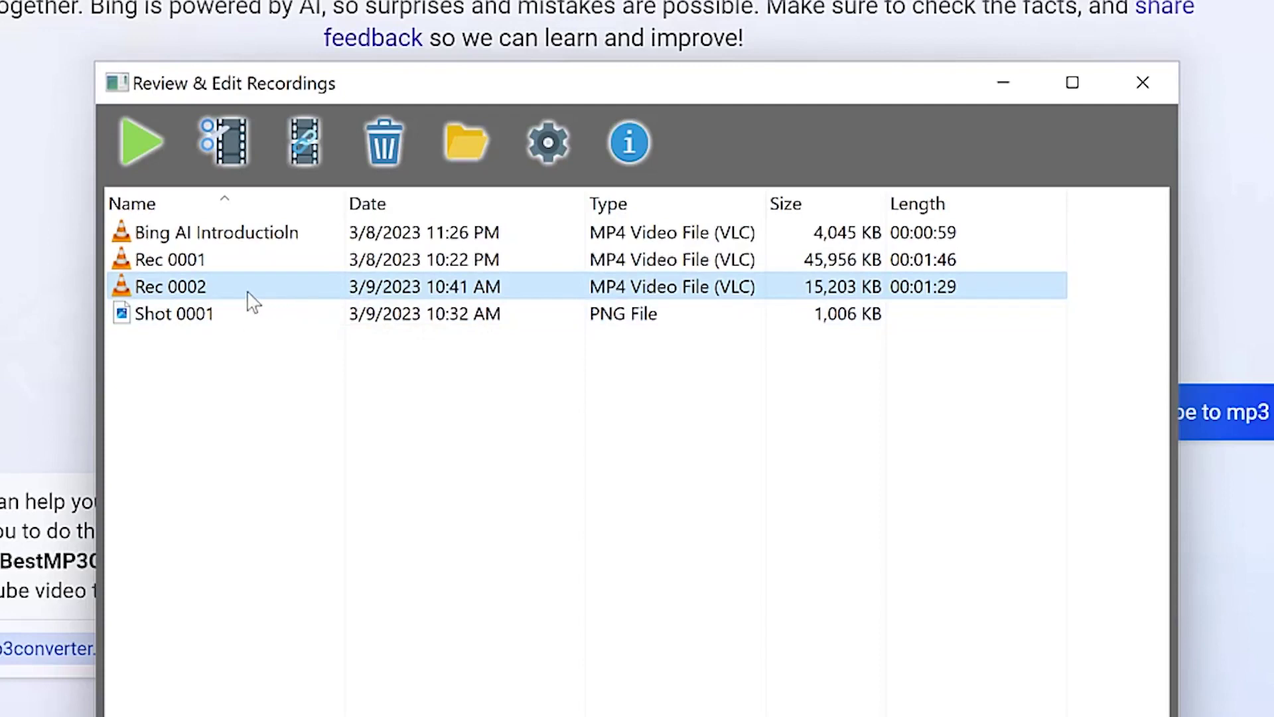
double_click(204, 292)
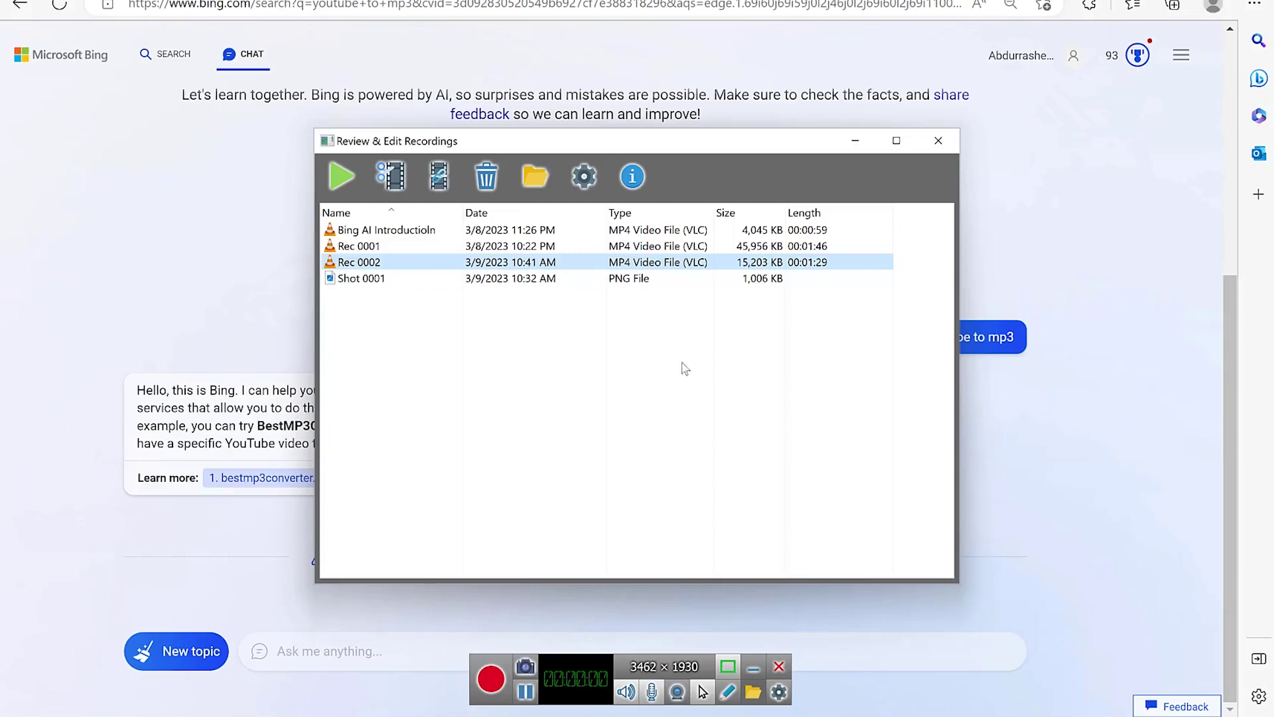
left_click(937, 141)
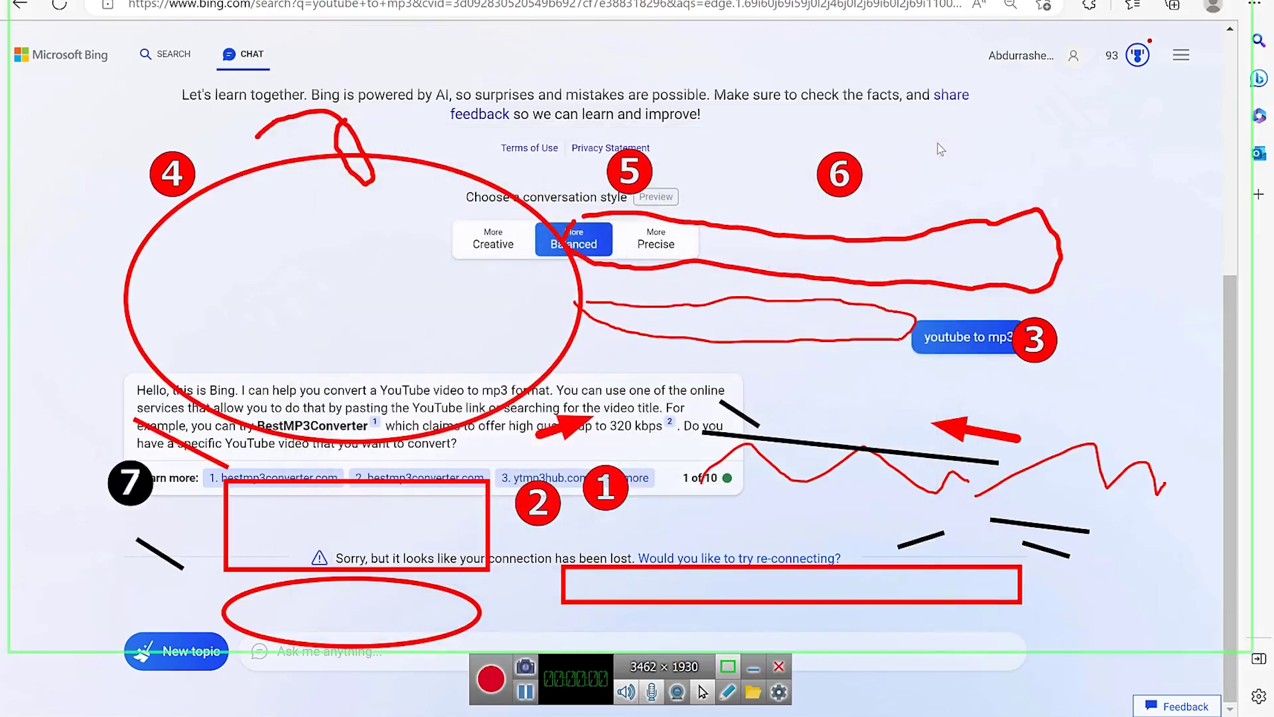